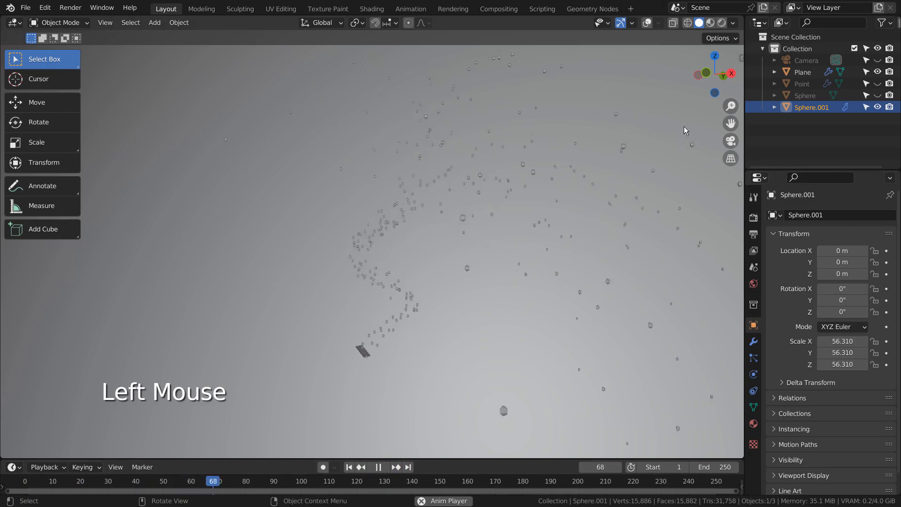
Step: Preview the particle animation in Material Preview shading from several angles, and return to frame 1
{"action": "left_click", "coordinate": [710, 22]}
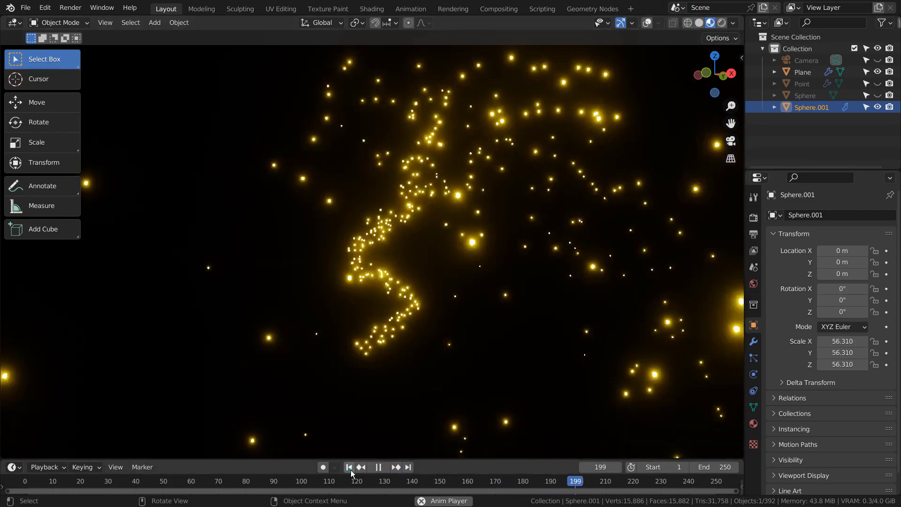
{"action": "left_click", "coordinate": [350, 468]}
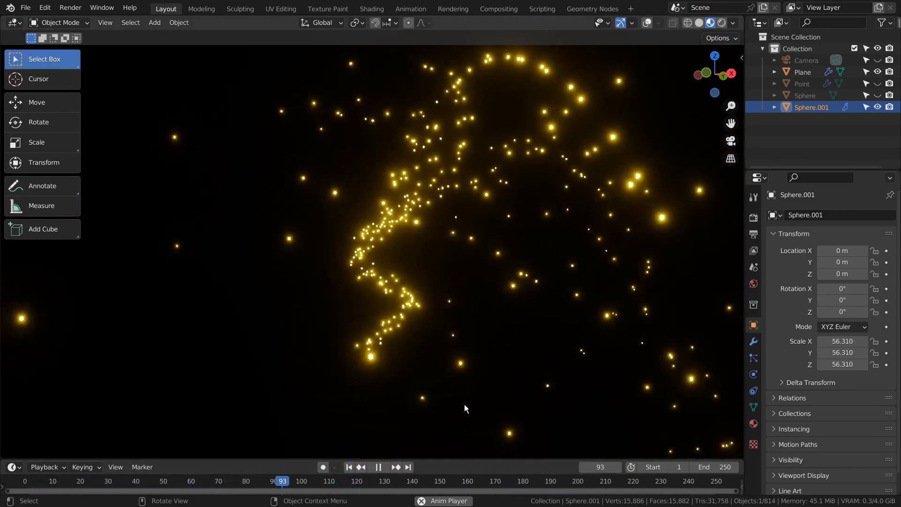
{"action": "mouse_move", "coordinate": [451, 419]}
{"action": "middle_mouse_down"}
{"action": "mouse_move", "coordinate": [216, 421]}
{"action": "mouse_move", "coordinate": [459, 407]}
{"action": "mouse_move", "coordinate": [439, 416]}
{"action": "middle_mouse_up"}
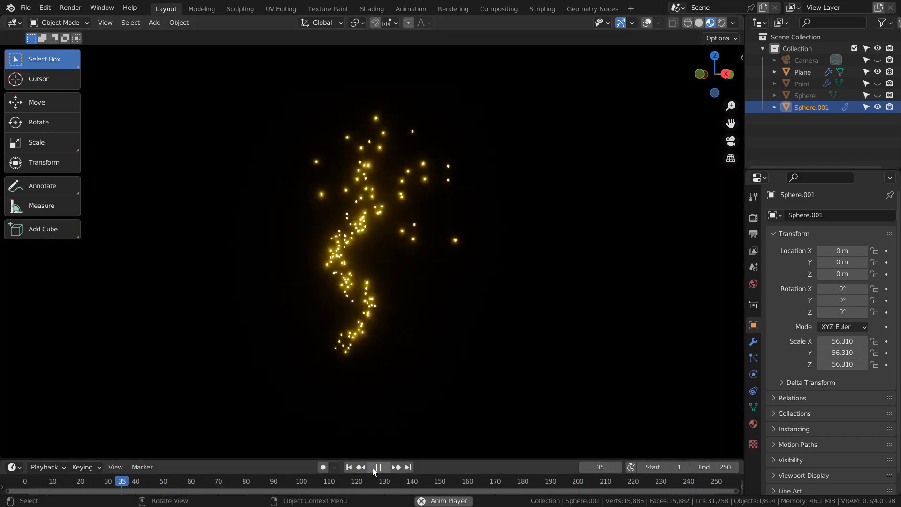
{"action": "mouse_move", "coordinate": [460, 301]}
{"action": "middle_mouse_down"}
{"action": "mouse_move", "coordinate": [417, 354]}
{"action": "mouse_move", "coordinate": [390, 228]}
{"action": "mouse_move", "coordinate": [427, 318]}
{"action": "mouse_move", "coordinate": [459, 309]}
{"action": "middle_mouse_up"}
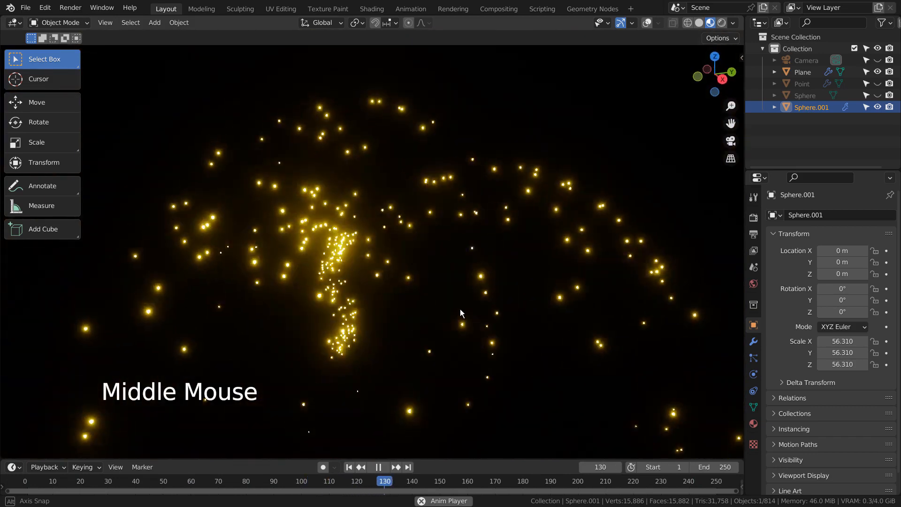
{"action": "key", "text": "space"}
{"action": "left_click", "coordinate": [350, 467]}
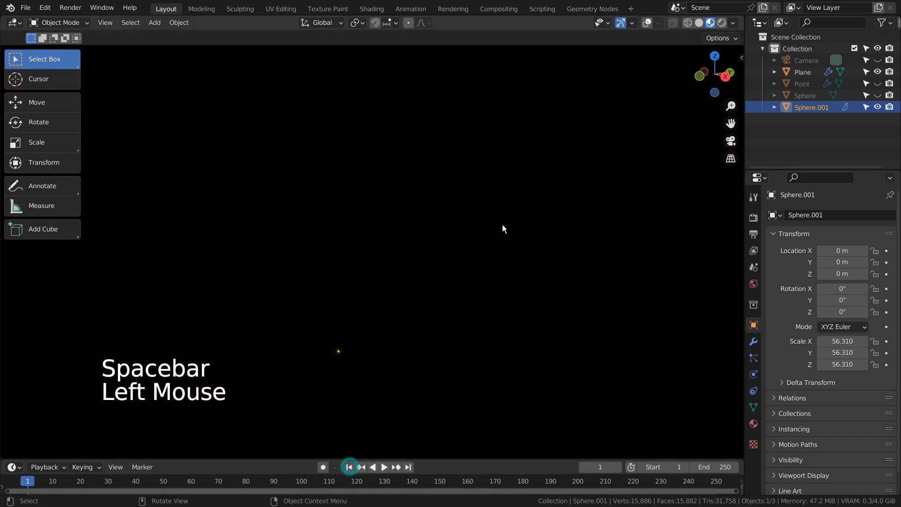
Step: Switch the viewport to Solid shading and turn on the viewport overlays
{"action": "left_click", "coordinate": [698, 23]}
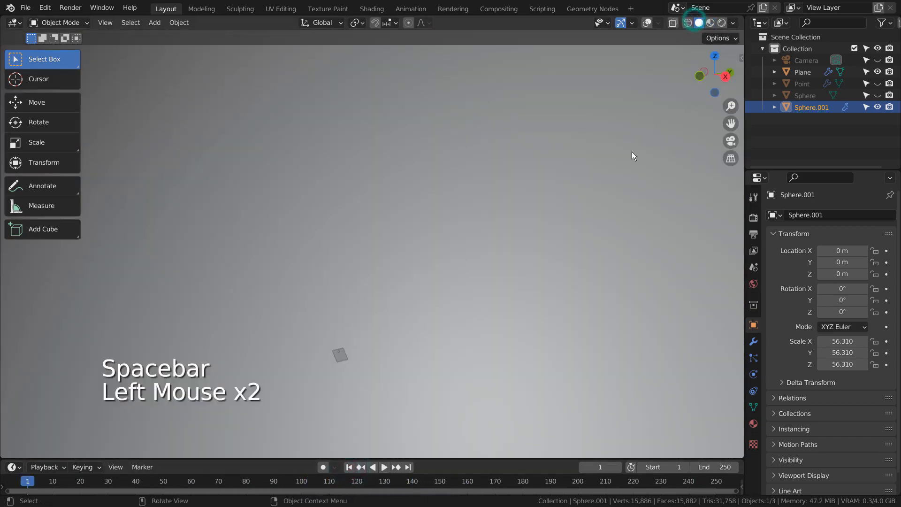
{"action": "scroll", "coordinate": [531, 278], "scroll_direction": "down", "scroll_amount": 4}
{"action": "left_click", "coordinate": [466, 243]}
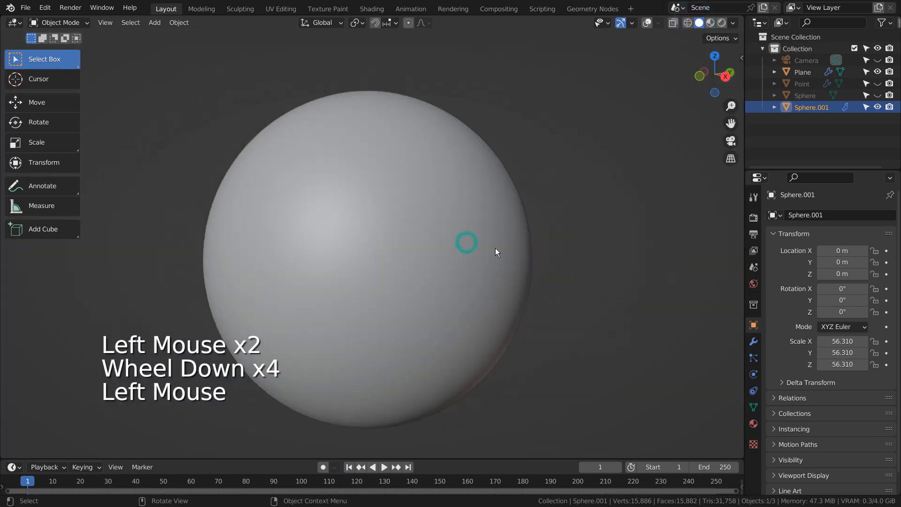
{"action": "left_click", "coordinate": [647, 23]}
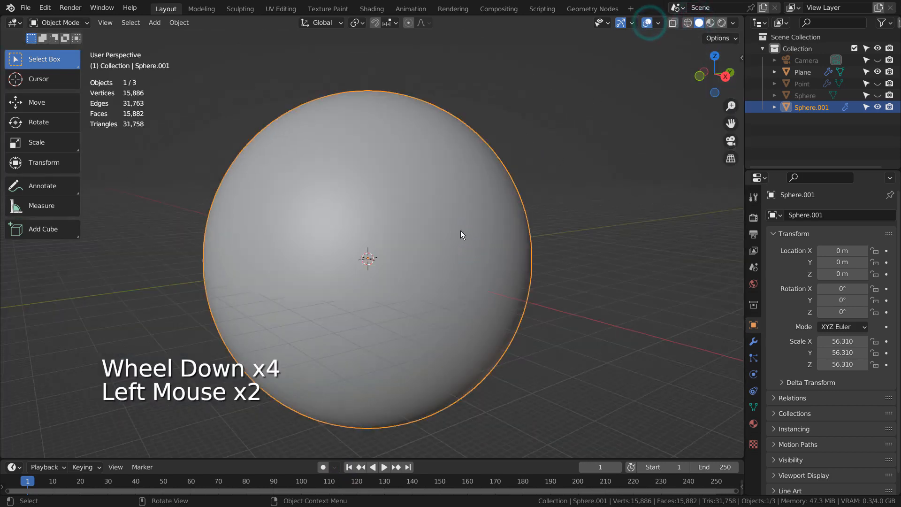
{"action": "scroll", "coordinate": [439, 240], "scroll_direction": "up", "scroll_amount": 8}
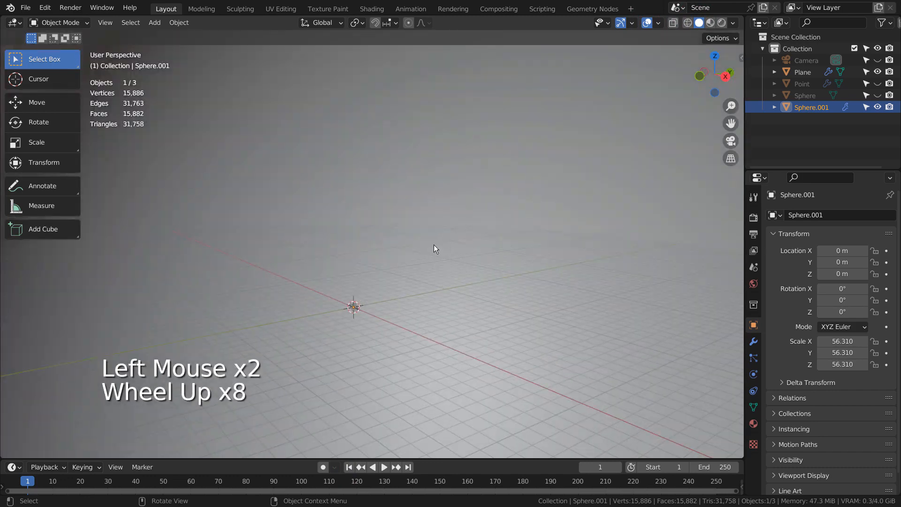
Step: Select the small emitter plane at the origin and frame it in the view
{"action": "left_click", "coordinate": [355, 310]}
{"action": "key", "text": "KP_Decimal"}
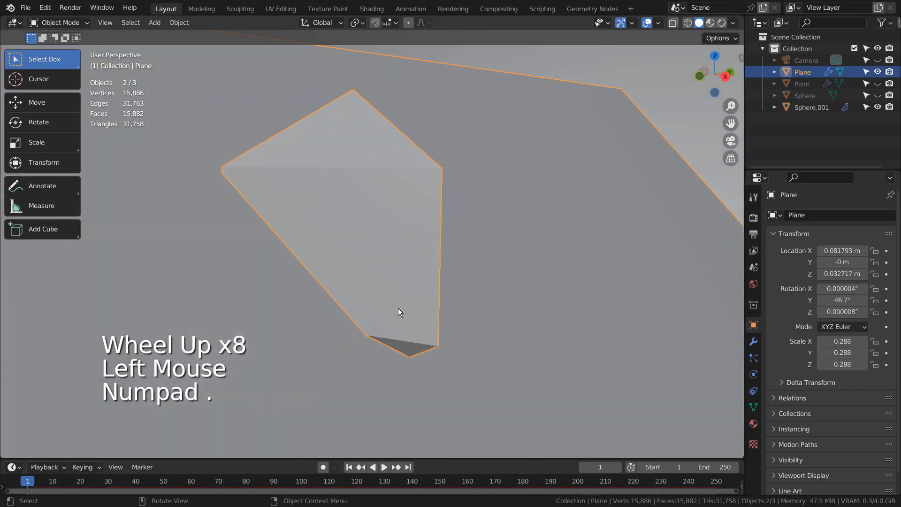
{"action": "scroll", "coordinate": [494, 271], "scroll_direction": "down", "scroll_amount": 6}
{"action": "middle_click_drag", "start_coordinate": [382, 297], "coordinate": [379, 248]}
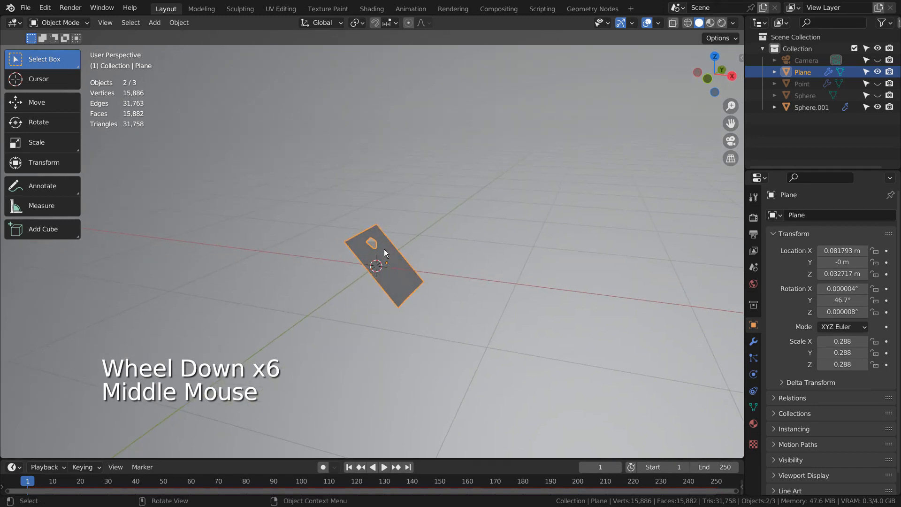
{"action": "left_click", "coordinate": [376, 246]}
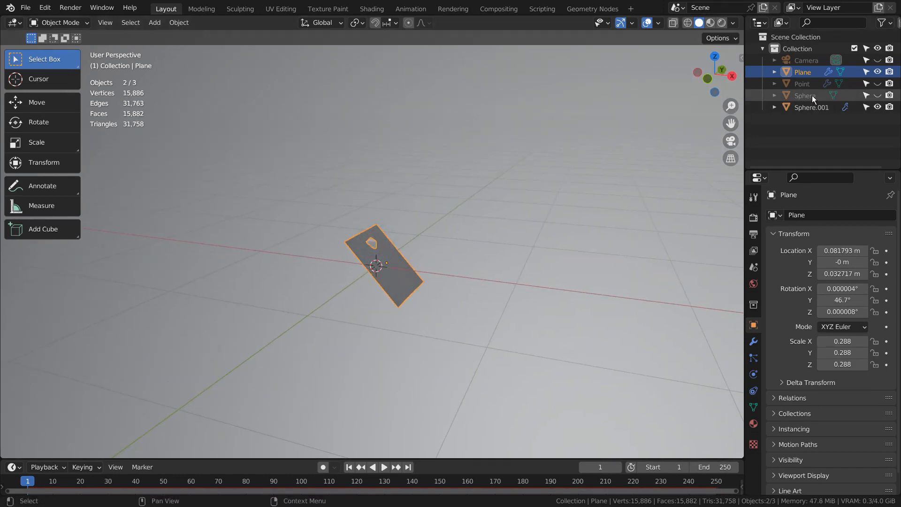
Step: Unhide the object named Sphere and select it to inspect its low-poly shape
{"action": "left_click", "coordinate": [813, 107]}
{"action": "left_click", "coordinate": [877, 95]}
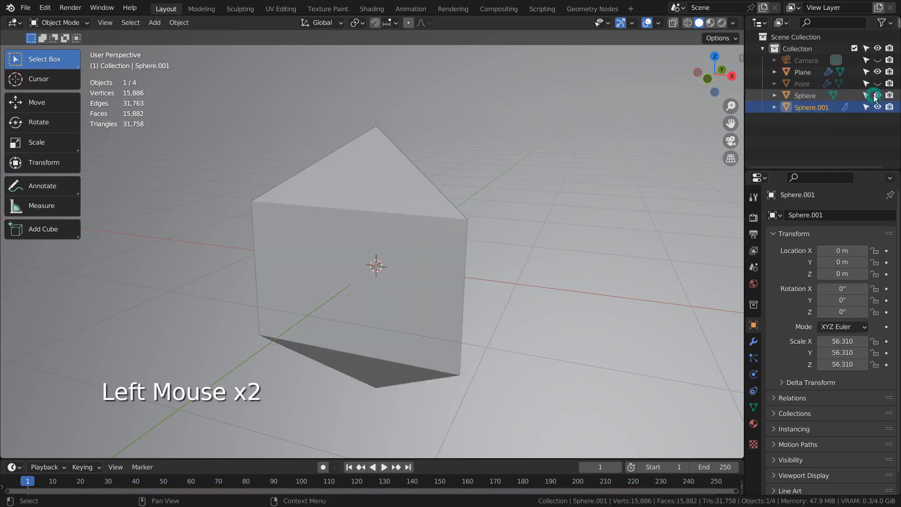
{"action": "left_click", "coordinate": [393, 204]}
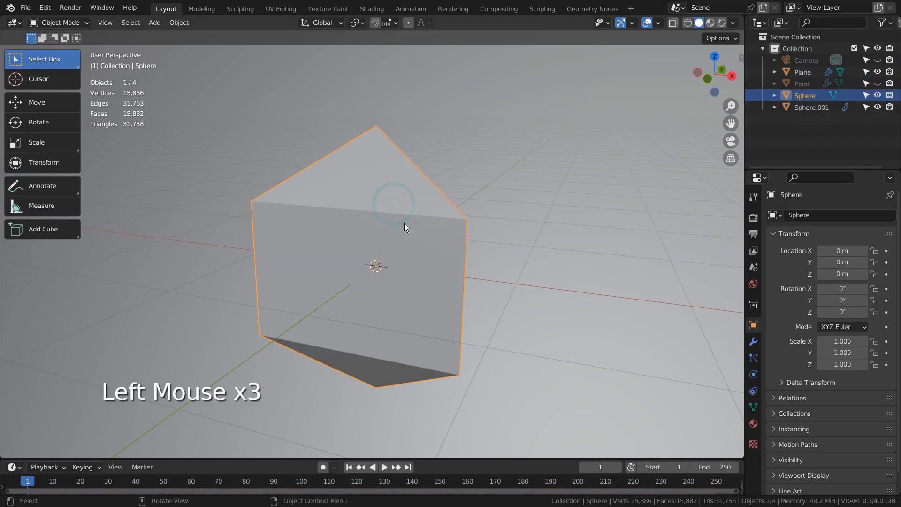
{"action": "middle_click_drag", "start_coordinate": [404, 223], "coordinate": [394, 155]}
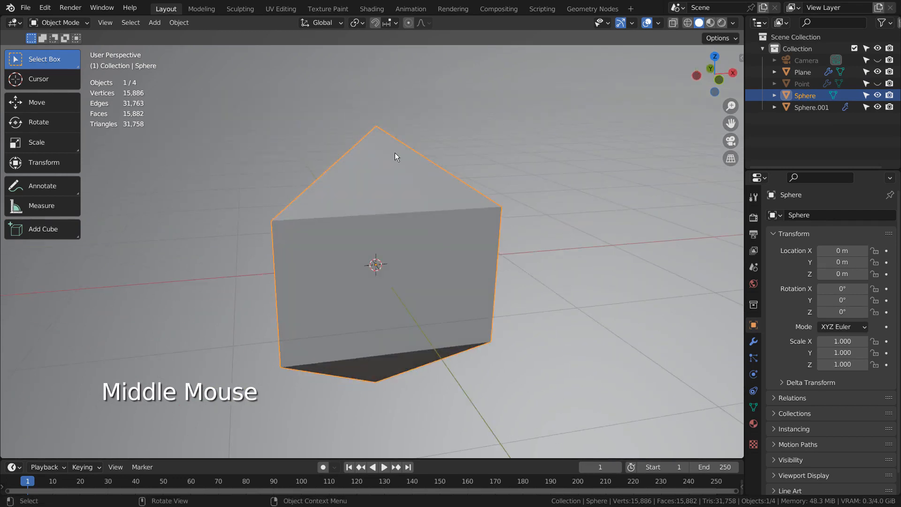
Step: Add a UV sphere with 3 segments and 3 rings, and delete it again
{"action": "key", "text": "shift+a"}
{"action": "mouse_move", "coordinate": [384, 130]}
{"action": "left_click", "coordinate": [455, 162]}
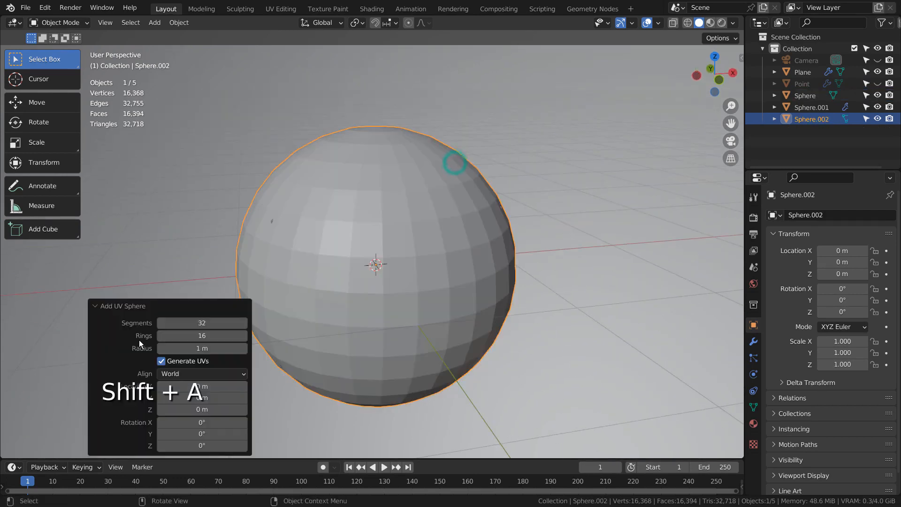
{"action": "left_click_drag", "start_coordinate": [201, 322], "coordinate": [162, 335]}
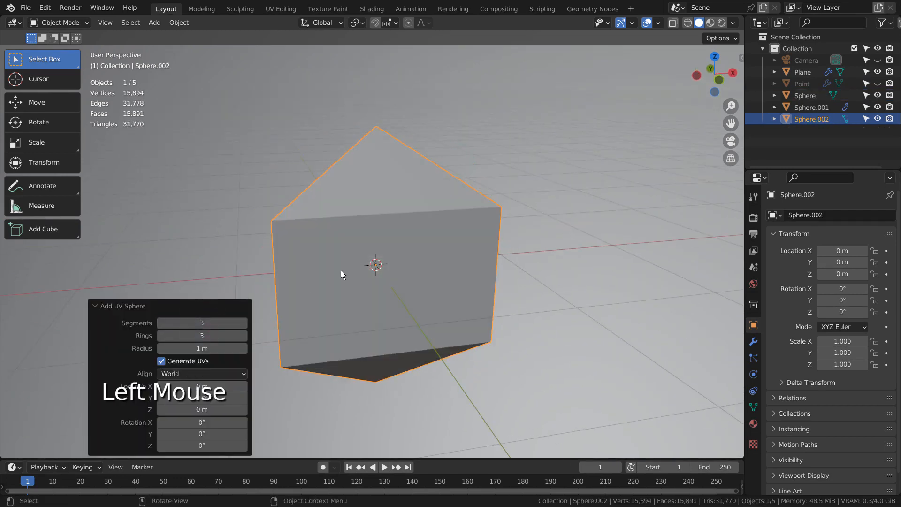
{"action": "key", "text": "x"}
{"action": "left_click", "coordinate": [457, 243]}
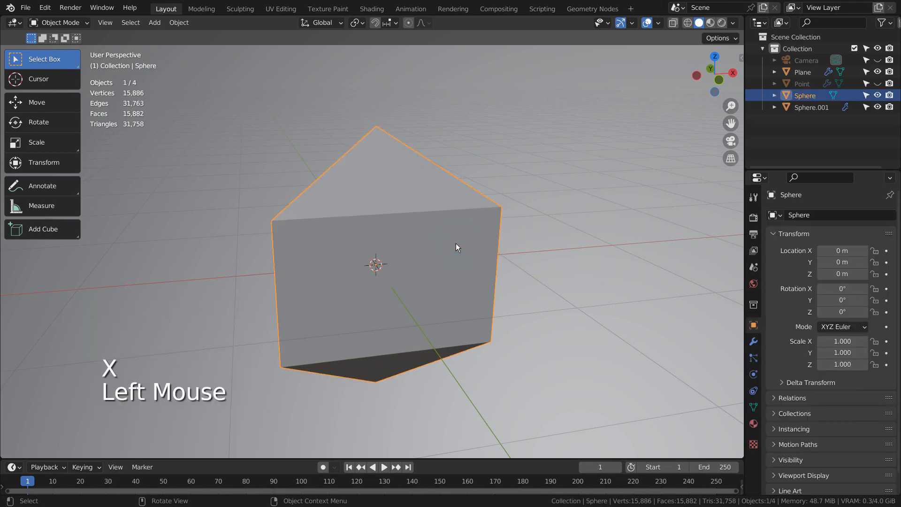
Step: Hide the low-poly Sphere object in the viewport
{"action": "left_click", "coordinate": [803, 72]}
{"action": "left_click", "coordinate": [465, 184]}
{"action": "key", "text": "h"}
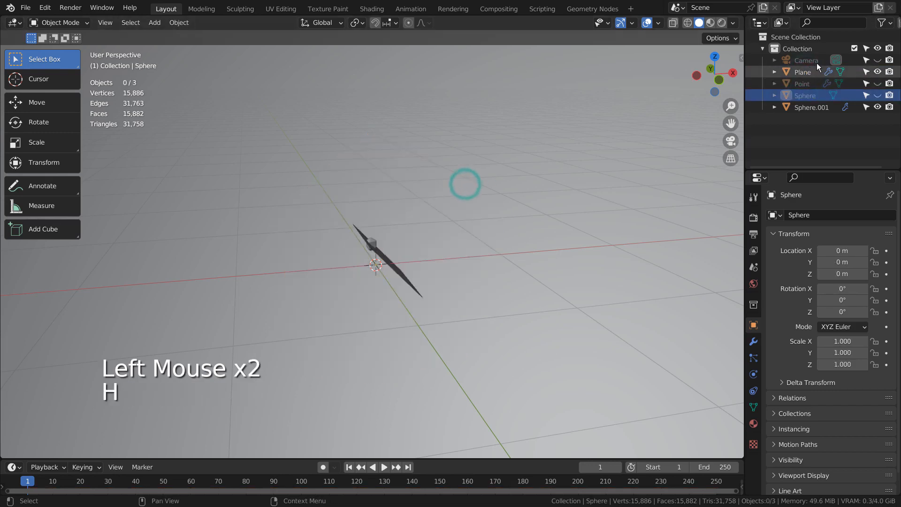
Step: Select the emitter plane and look through its particle system's emission, velocity and render settings
{"action": "left_click", "coordinate": [382, 252]}
{"action": "scroll", "coordinate": [533, 285], "scroll_direction": "down", "scroll_amount": 1}
{"action": "middle_click_drag", "start_coordinate": [533, 285], "coordinate": [653, 328]}
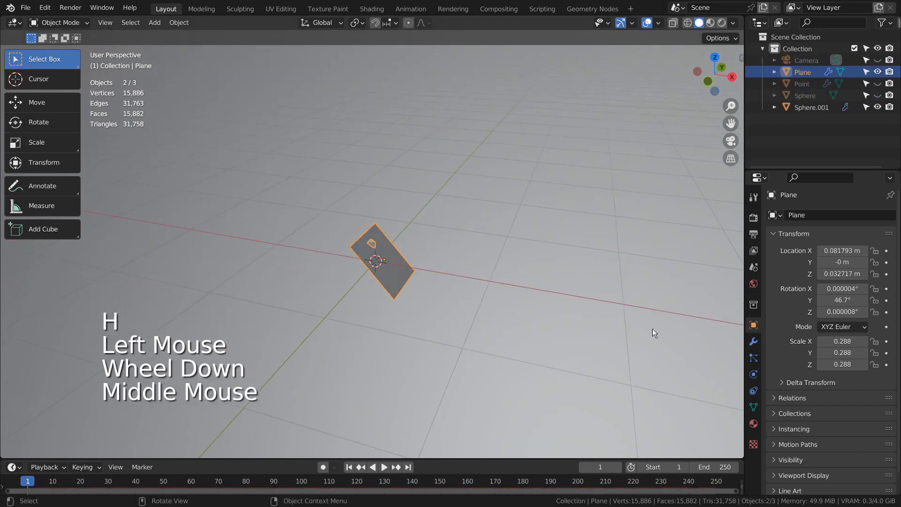
{"action": "left_click", "coordinate": [754, 358]}
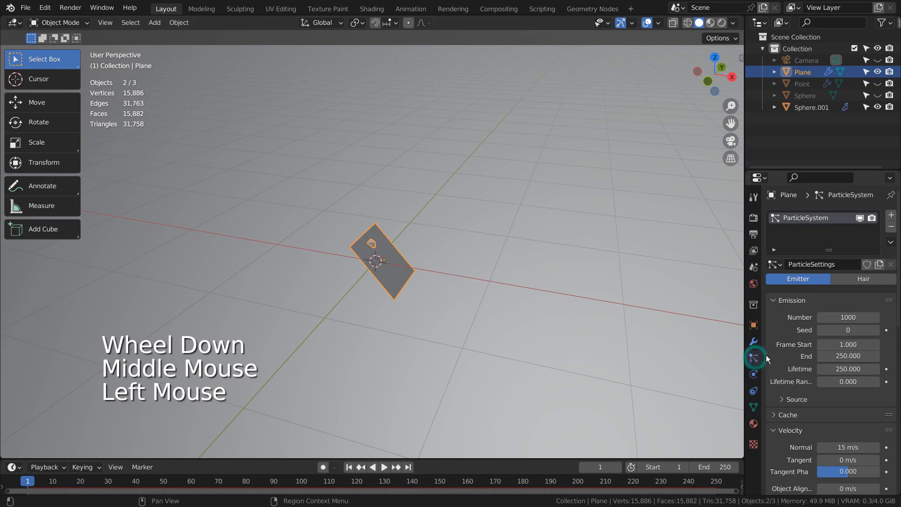
{"action": "scroll", "coordinate": [778, 359], "scroll_direction": "down", "scroll_amount": 7}
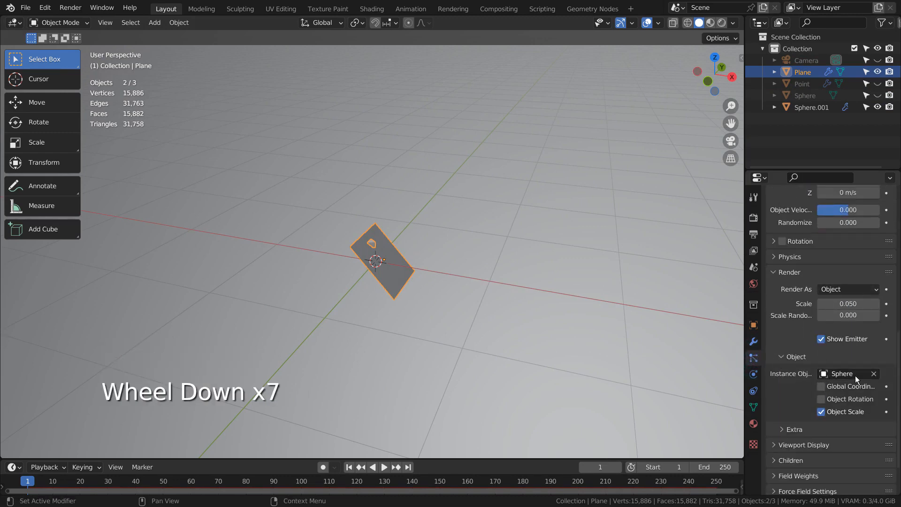
{"action": "scroll", "coordinate": [841, 373], "scroll_direction": "up", "scroll_amount": 9}
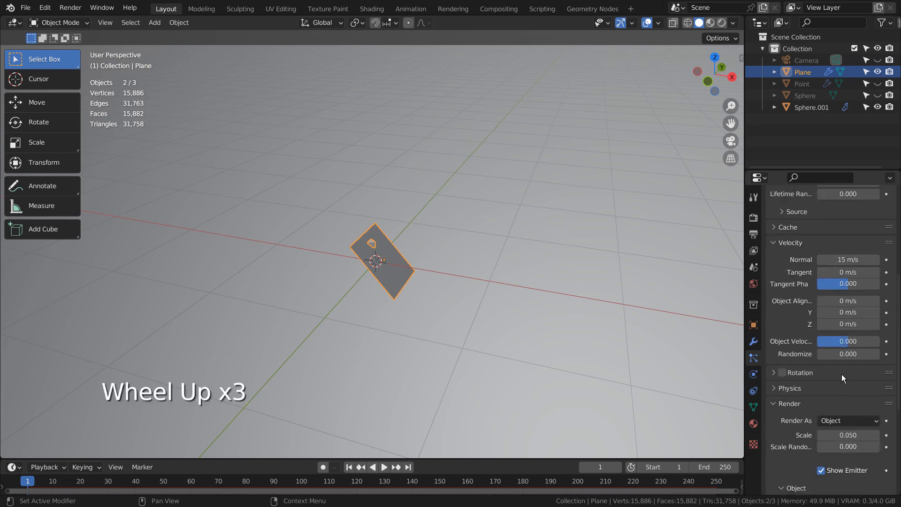
Step: Hide the large enclosing sphere and examine the plane's particle settings in a maximized properties view
{"action": "left_click", "coordinate": [620, 252]}
{"action": "key", "text": "h"}
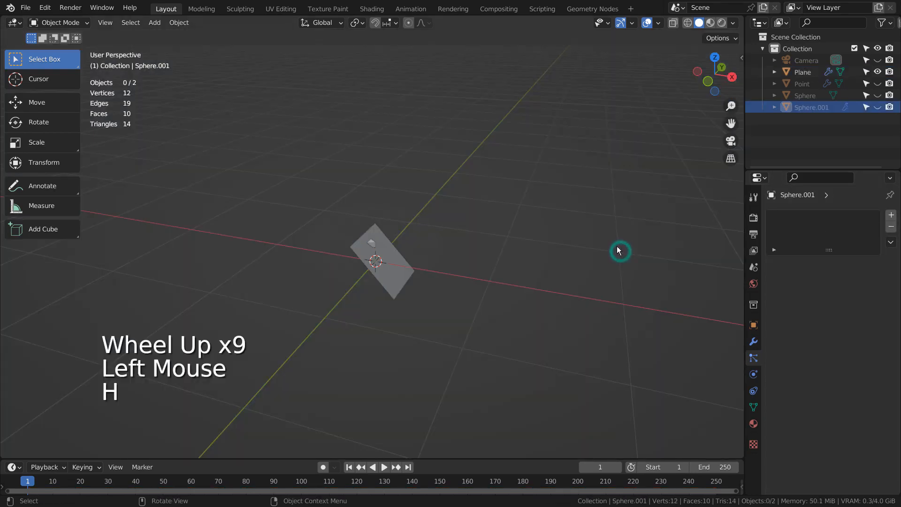
{"action": "left_click", "coordinate": [403, 260]}
{"action": "key", "text": "ctrl+space"}
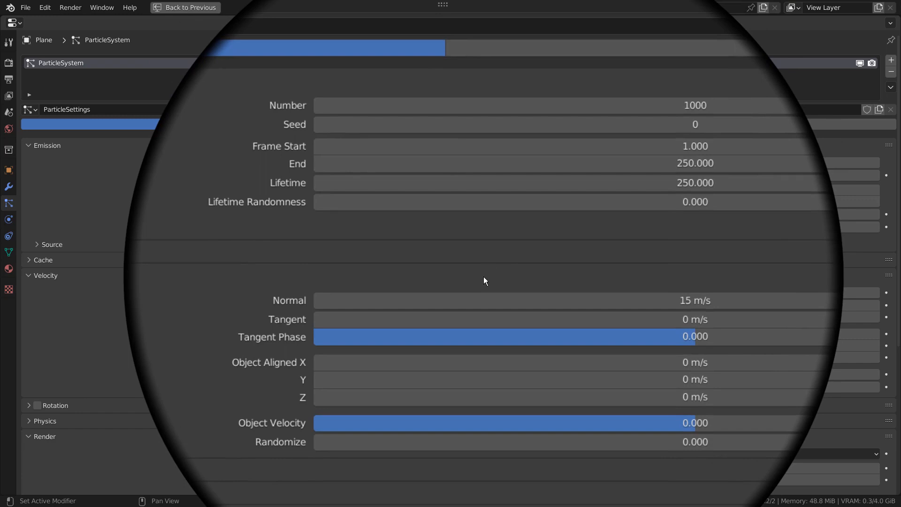
{"action": "scroll", "coordinate": [484, 278], "scroll_direction": "down", "scroll_amount": 10}
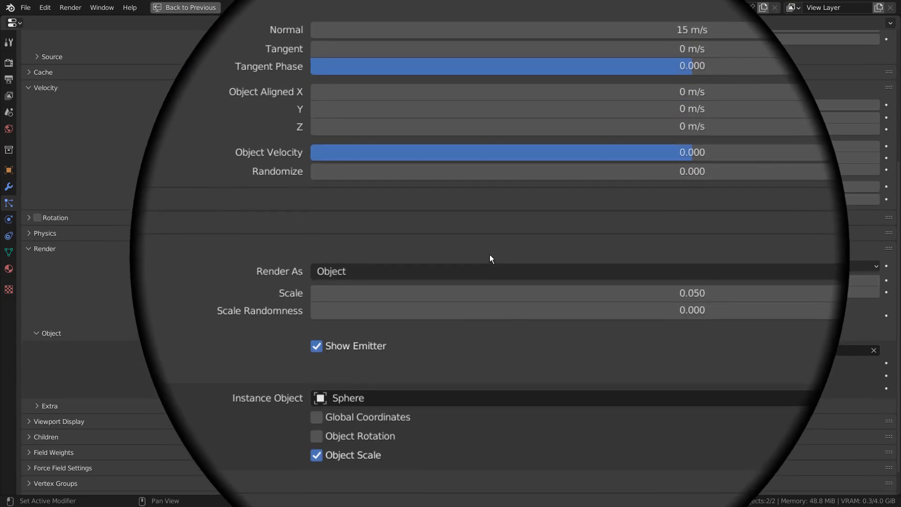
{"action": "scroll", "coordinate": [491, 258], "scroll_direction": "down", "scroll_amount": 3}
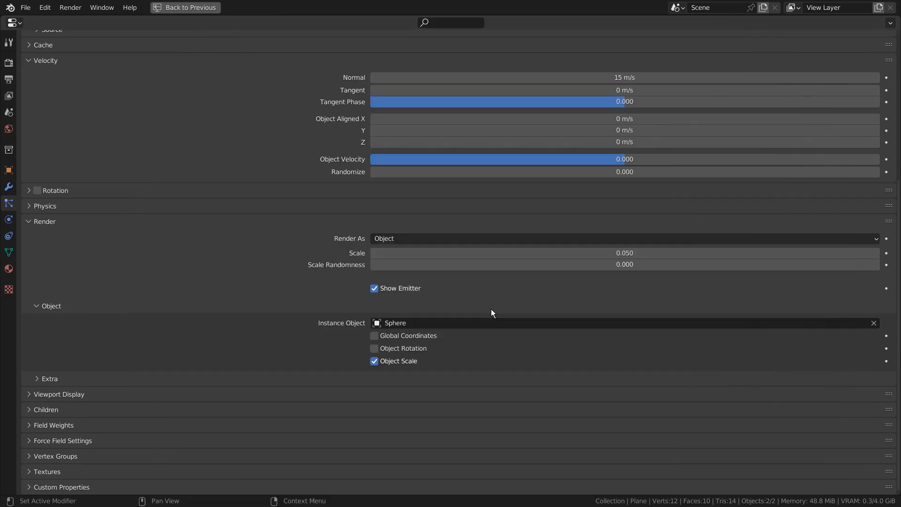
{"action": "key", "text": "ctrl+space"}
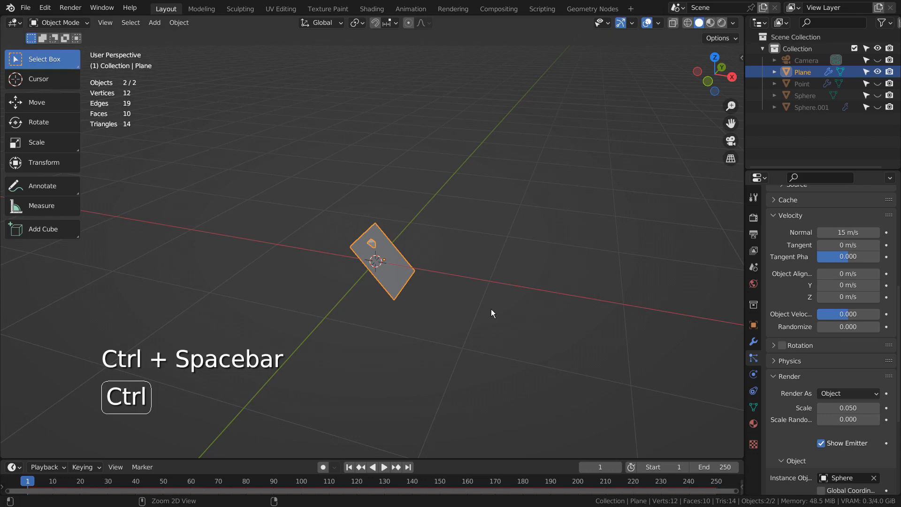
Step: Review the scene's render settings, and examine the low-poly Sphere's emission material in a maximized view
{"action": "left_click", "coordinate": [754, 218]}
{"action": "scroll", "coordinate": [866, 249], "scroll_direction": "up", "scroll_amount": 7}
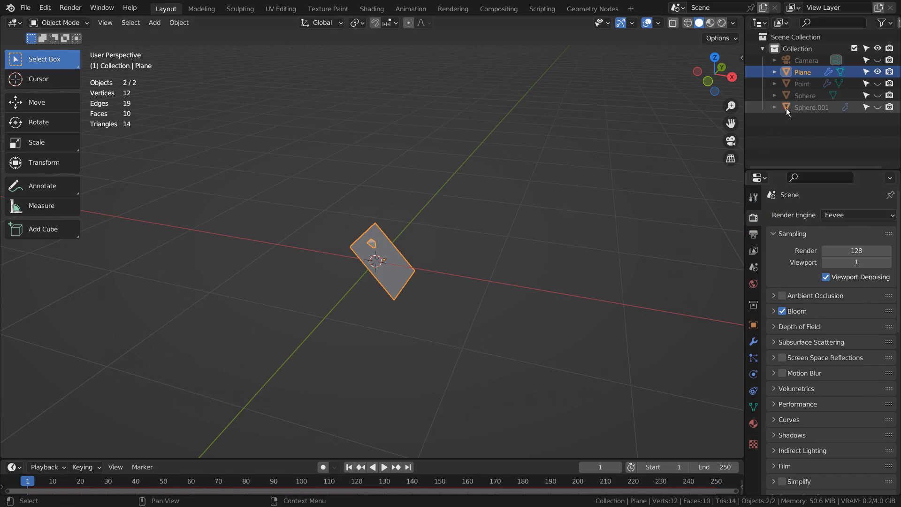
{"action": "left_click", "coordinate": [798, 95]}
{"action": "left_click", "coordinate": [753, 422]}
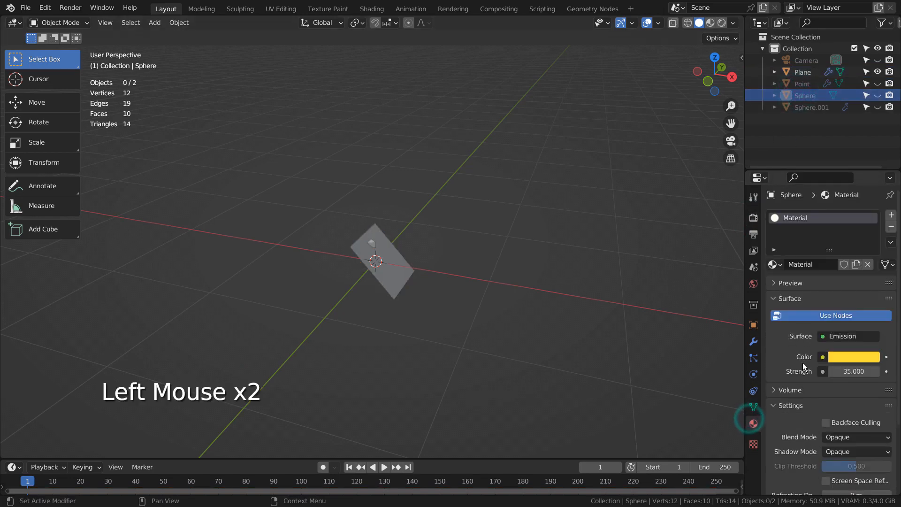
{"action": "key", "text": "ctrl+space"}
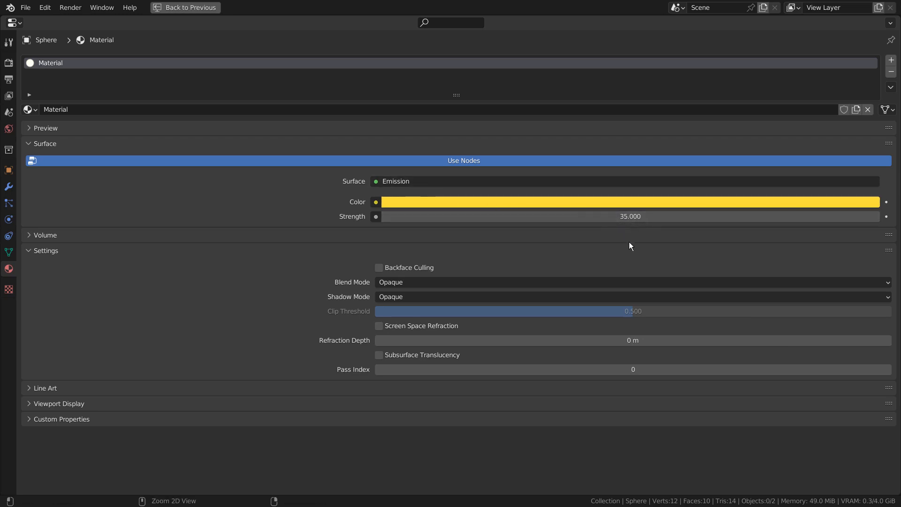
{"action": "key", "text": "ctrl+space"}
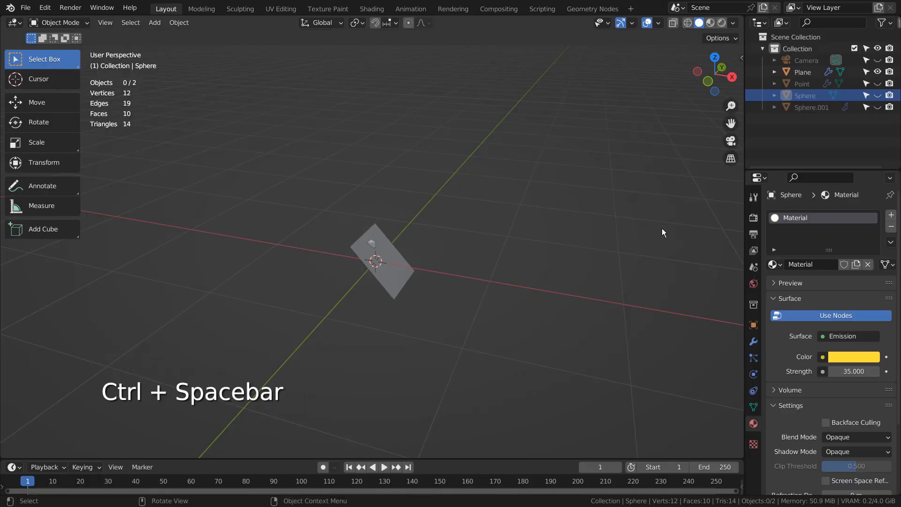
Step: Unhide the large enclosing sphere and examine its surface material in a maximized view
{"action": "left_click", "coordinate": [877, 107]}
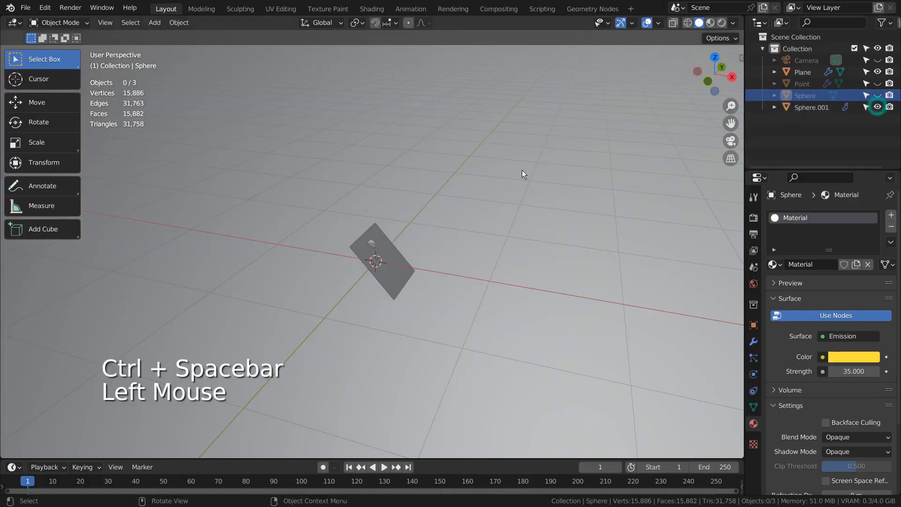
{"action": "left_click", "coordinate": [516, 171]}
{"action": "key", "text": "ctrl+space"}
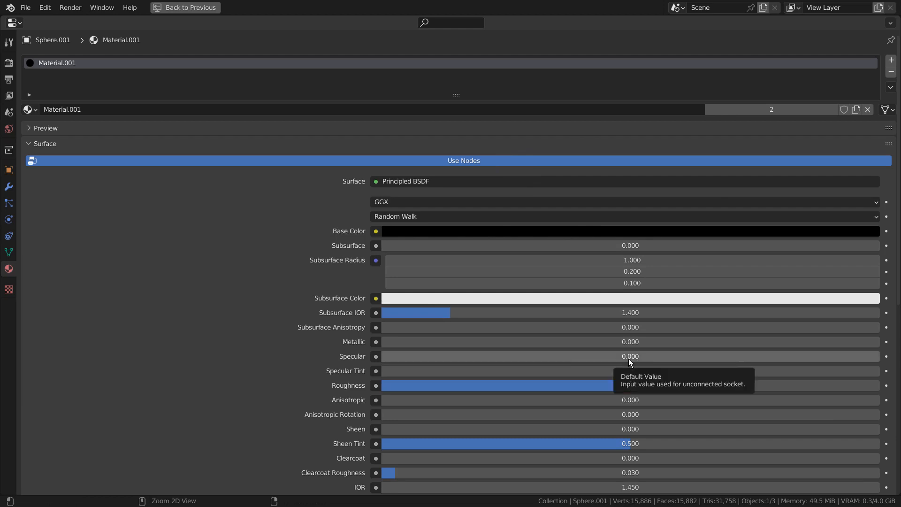
{"action": "key", "text": "ctrl+space"}
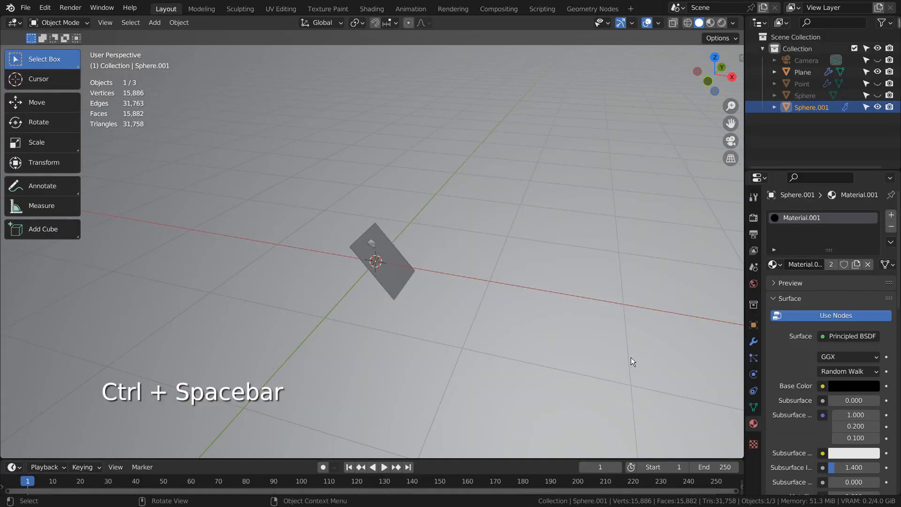
Step: Return the timeline to the first frame and examine the scene's gravity settings
{"action": "left_click", "coordinate": [354, 464]}
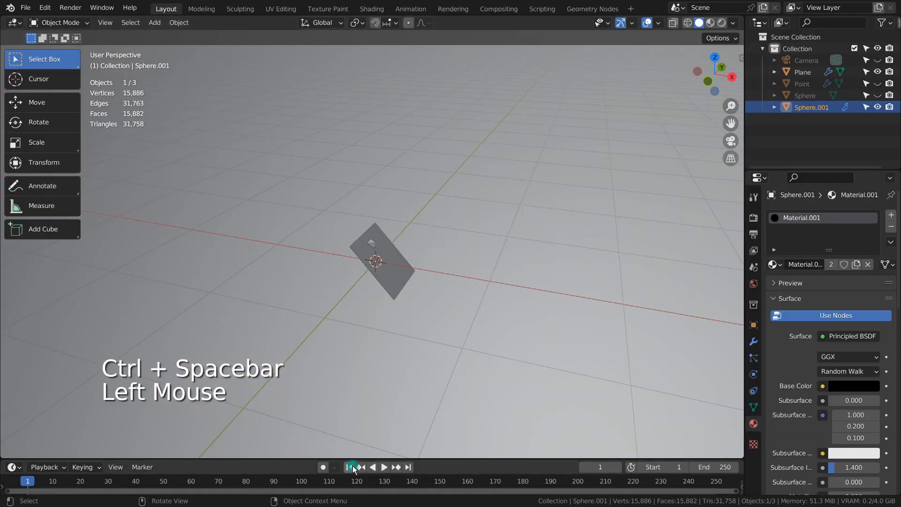
{"action": "left_click", "coordinate": [753, 267]}
{"action": "left_click", "coordinate": [773, 294]}
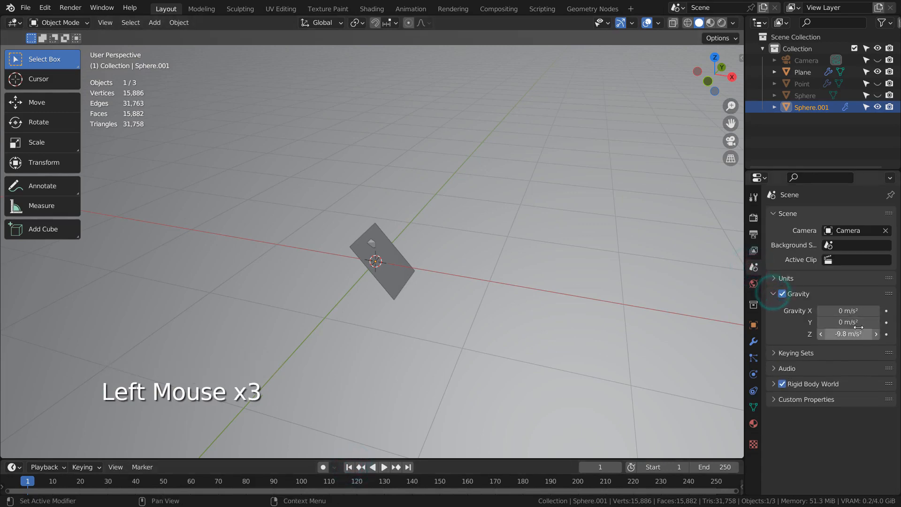
{"action": "left_click", "coordinate": [774, 294]}
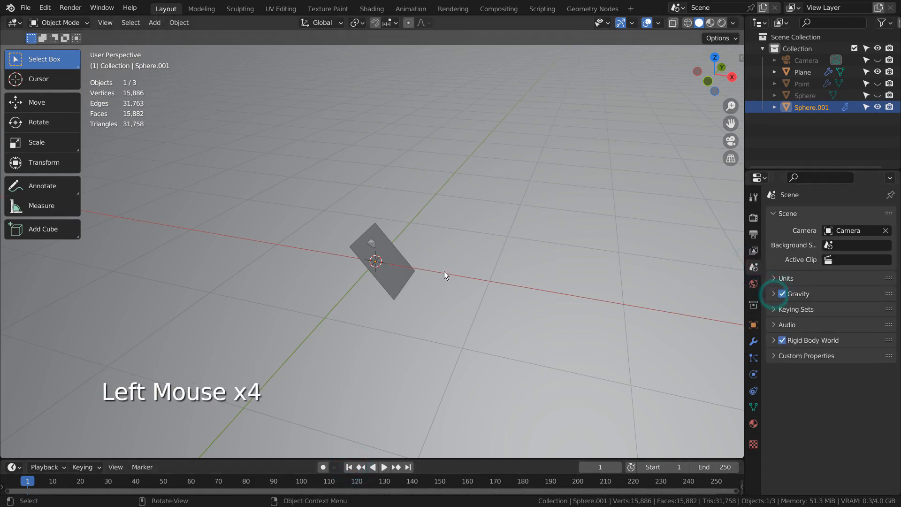
Step: Hide the large enclosing sphere in the front view to clear the workspace around the emitter plane
{"action": "left_click", "coordinate": [393, 273]}
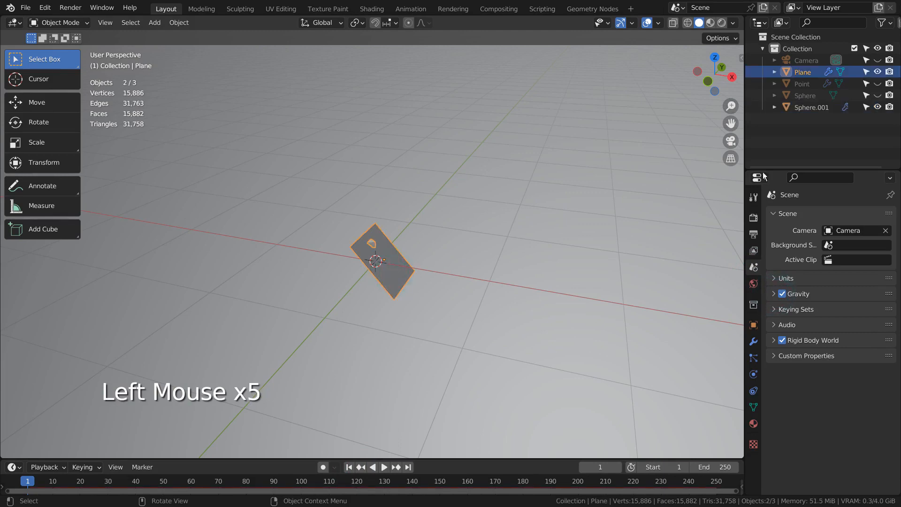
{"action": "left_click", "coordinate": [787, 84]}
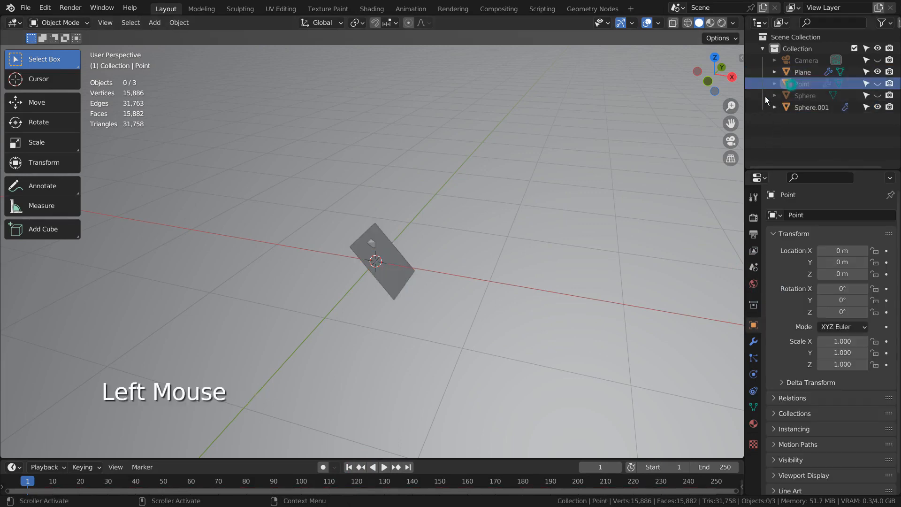
{"action": "key", "text": "KP_1"}
{"action": "left_click", "coordinate": [506, 216]}
{"action": "key", "text": "h"}
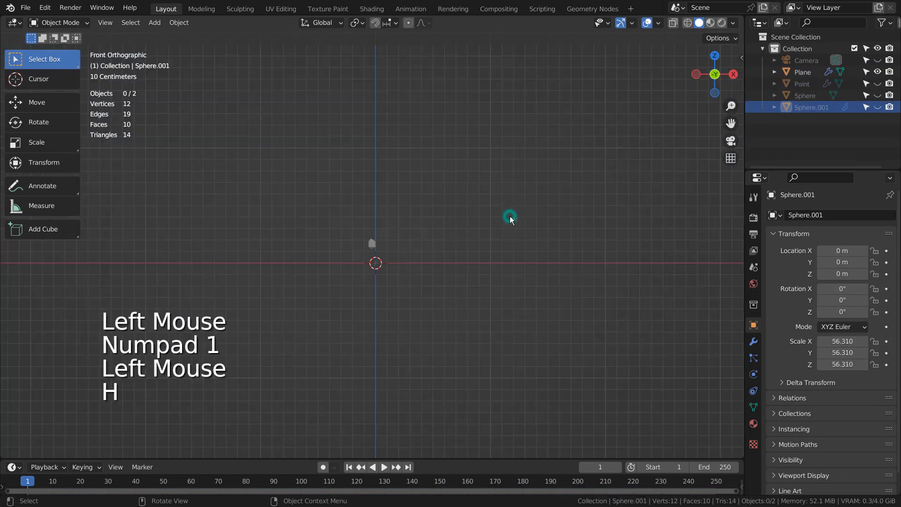
Step: Add a Point curve at the world origin and make it 3D
{"action": "key", "text": "shift+a"}
{"action": "mouse_move", "coordinate": [418, 241]}
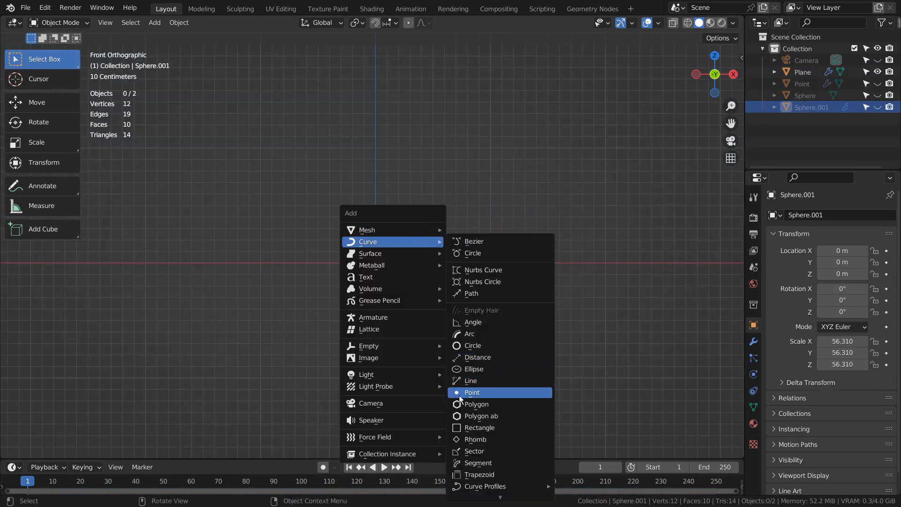
{"action": "left_click", "coordinate": [494, 394]}
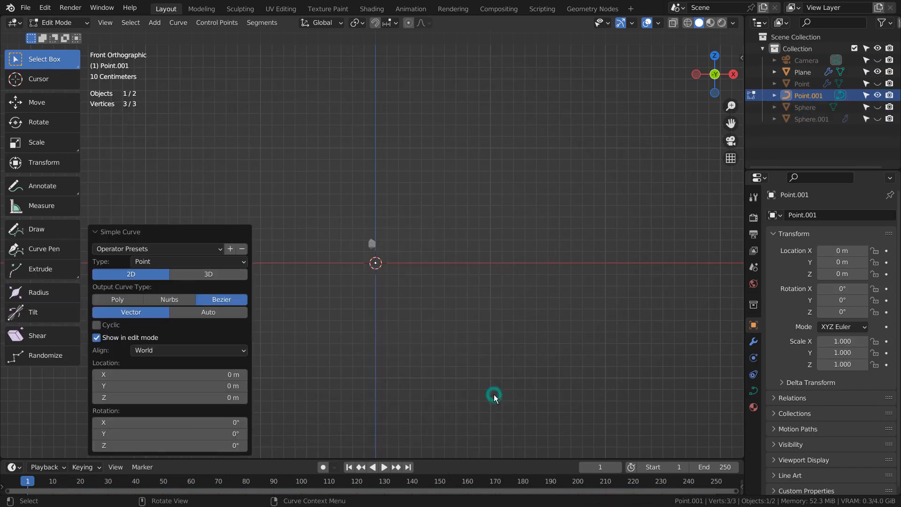
{"action": "left_click", "coordinate": [216, 273]}
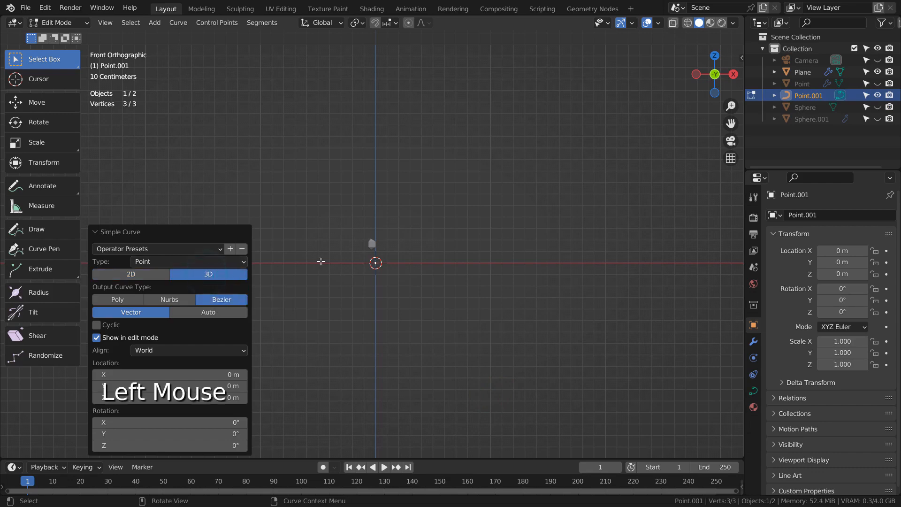
Step: Extrude the curve point four times upward into a zigzag, ending with a segment about 0.89 m along X
{"action": "key", "text": "e"}
{"action": "left_click", "coordinate": [361, 235]}
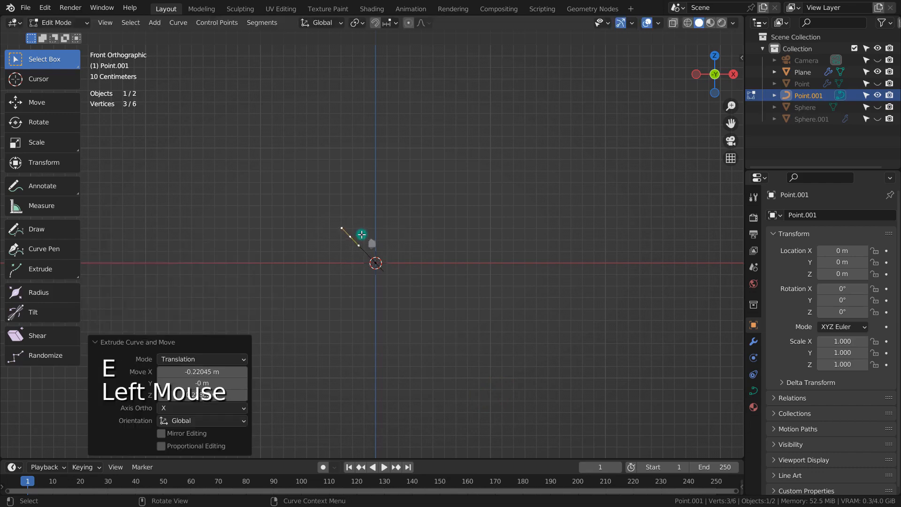
{"action": "key", "text": "e"}
{"action": "left_click", "coordinate": [436, 201]}
{"action": "key", "text": "e"}
{"action": "left_click", "coordinate": [353, 163]}
{"action": "key", "text": "e"}
{"action": "left_click", "coordinate": [451, 102]}
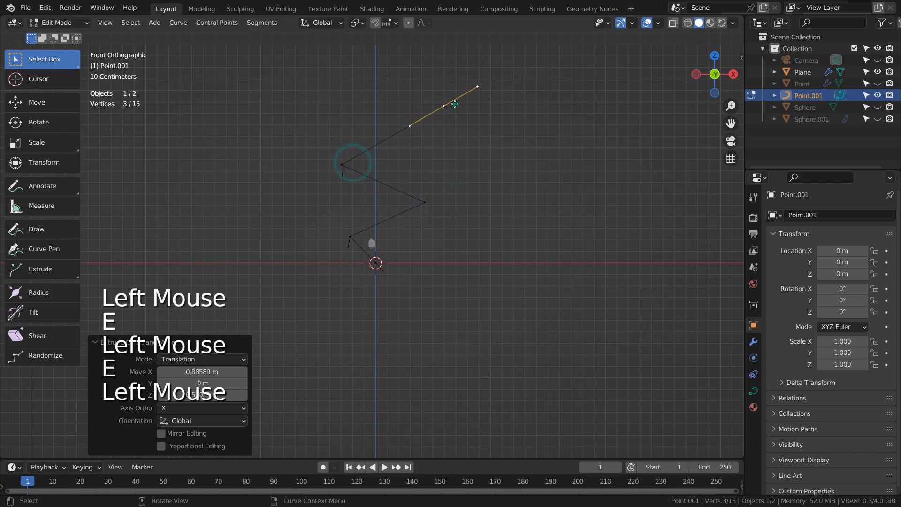
Step: Set all of the zigzag curve's handles to Automatic and return to Object Mode
{"action": "key", "text": "a"}
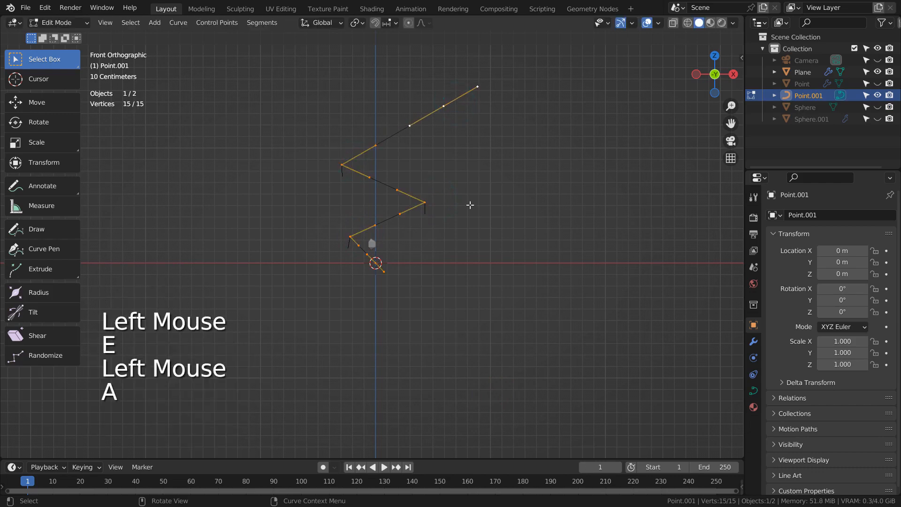
{"action": "key", "text": "v"}
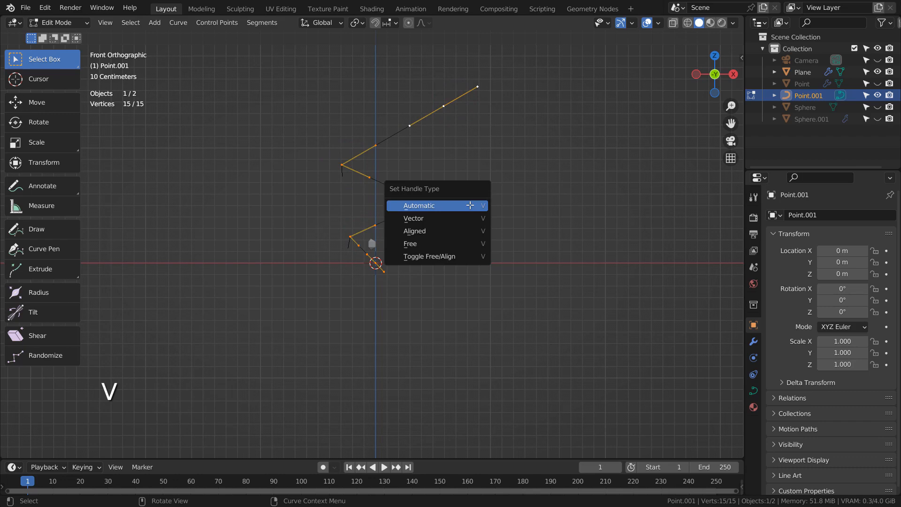
{"action": "left_click", "coordinate": [470, 205]}
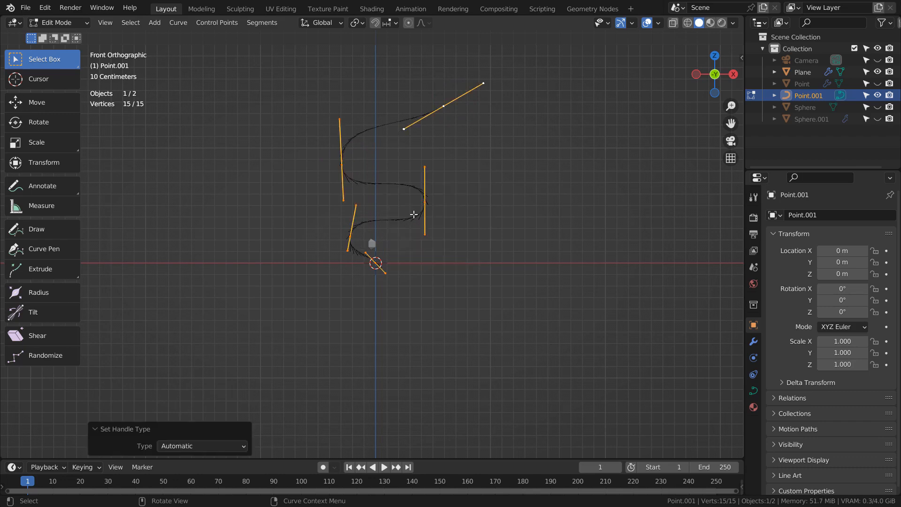
{"action": "key", "text": "Tab"}
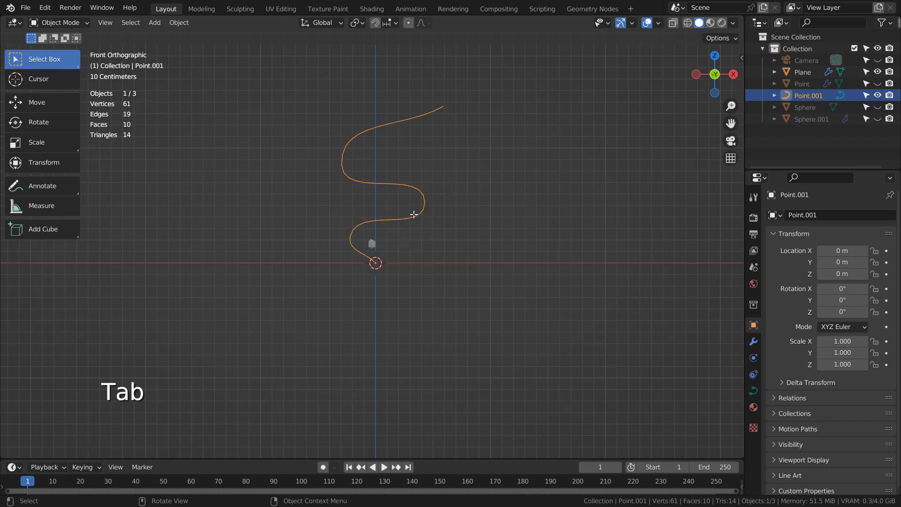
Step: Give the curve a round bevel with a depth of 0.112 m and inspect the resulting tube
{"action": "left_click", "coordinate": [753, 390]}
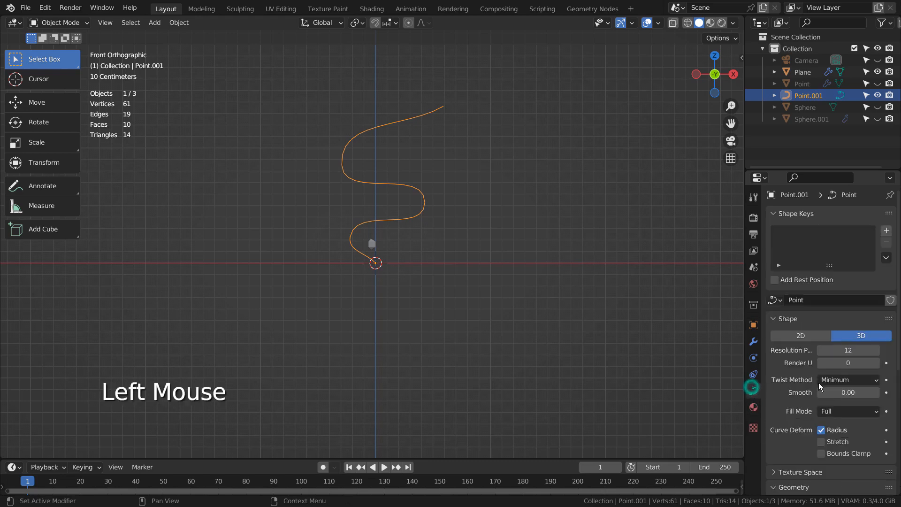
{"action": "scroll", "coordinate": [818, 384], "scroll_direction": "down", "scroll_amount": 6}
{"action": "left_click", "coordinate": [843, 397], "text": "shift"}
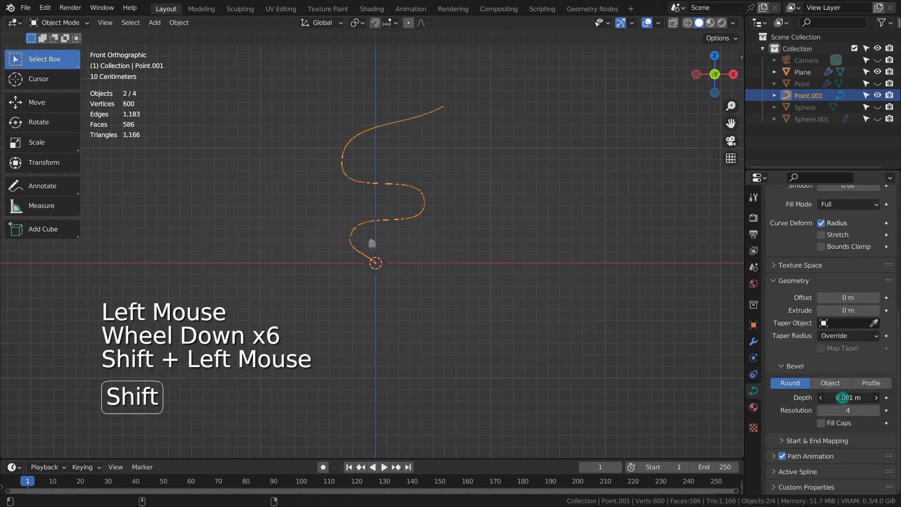
{"action": "mouse_move", "coordinate": [842, 398]}
{"action": "left_mouse_down"}
{"action": "mouse_move", "coordinate": [871, 397]}
{"action": "mouse_move", "coordinate": [854, 397]}
{"action": "left_mouse_up"}
{"action": "middle_click_drag", "start_coordinate": [493, 245], "coordinate": [442, 265]}
{"action": "scroll", "coordinate": [849, 272], "scroll_direction": "up", "scroll_amount": 2}
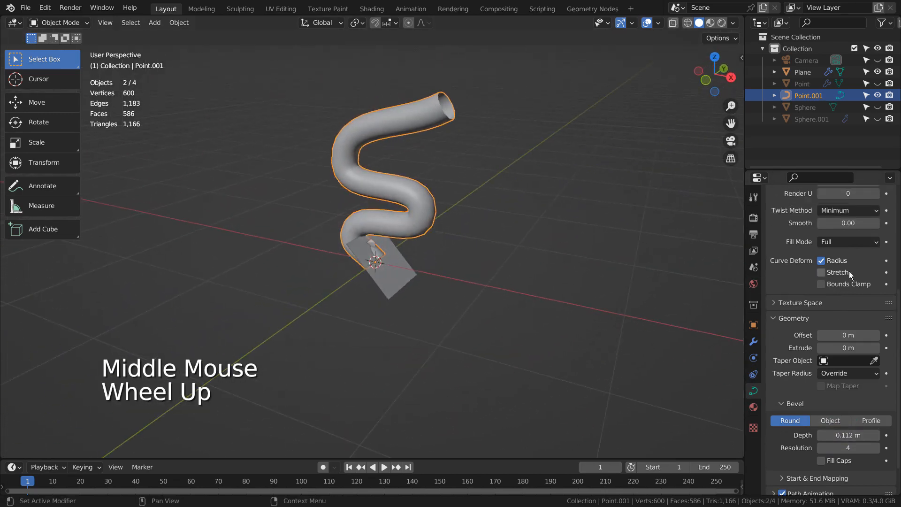
{"action": "left_click", "coordinate": [873, 246]}
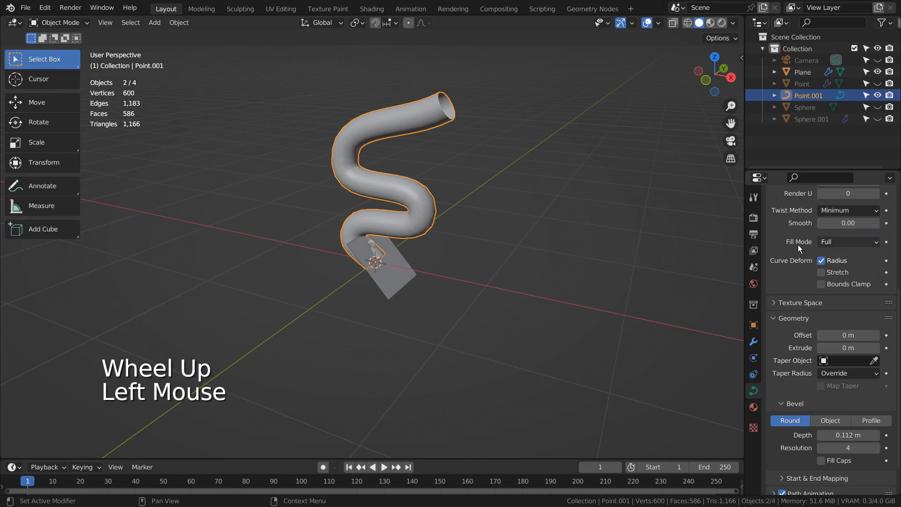
{"action": "mouse_move", "coordinate": [511, 184]}
{"action": "middle_mouse_down"}
{"action": "mouse_move", "coordinate": [390, 201]}
{"action": "mouse_move", "coordinate": [318, 181]}
{"action": "mouse_move", "coordinate": [435, 197]}
{"action": "mouse_move", "coordinate": [504, 188]}
{"action": "middle_mouse_up"}
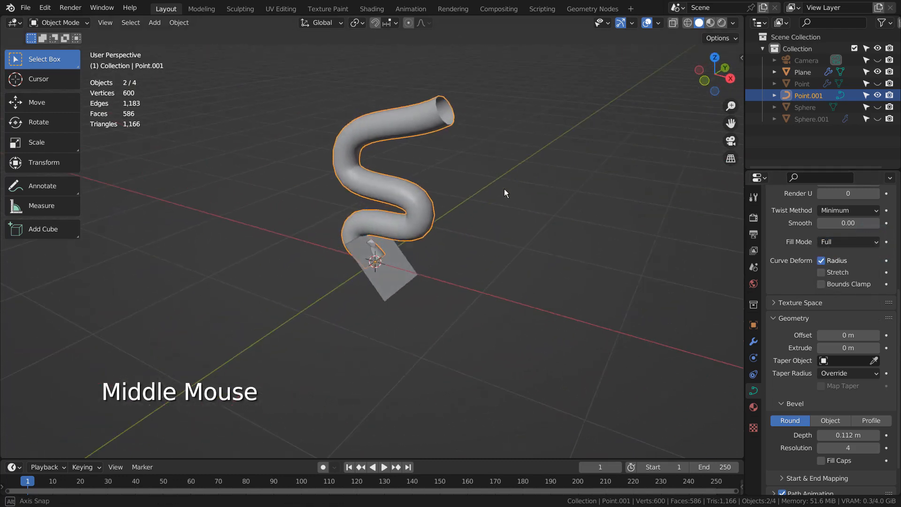
Step: Convert the curve tube to a mesh and add Collision physics to it
{"action": "left_click", "coordinate": [753, 358]}
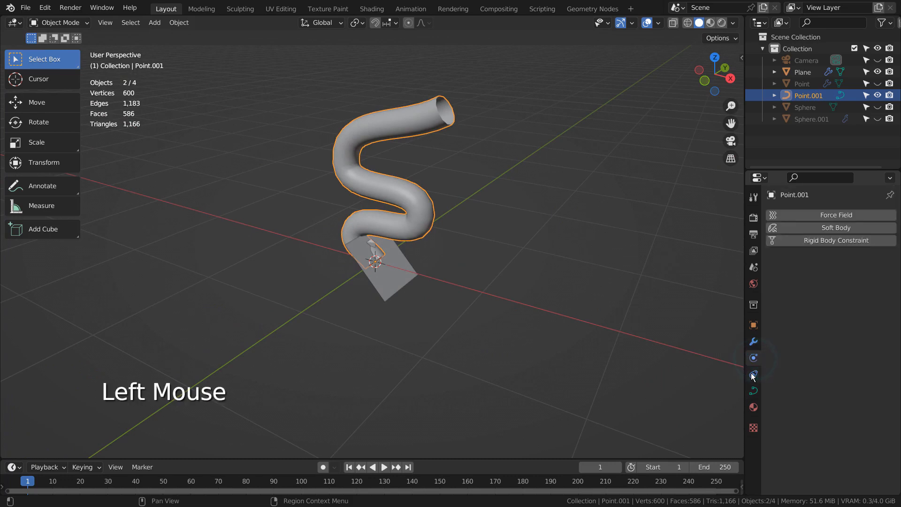
{"action": "right_click", "coordinate": [423, 208]}
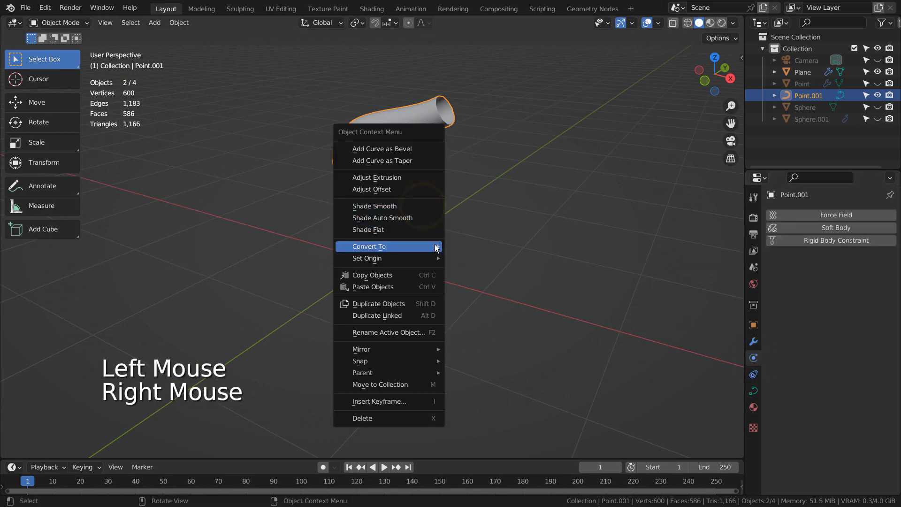
{"action": "left_click", "coordinate": [493, 255]}
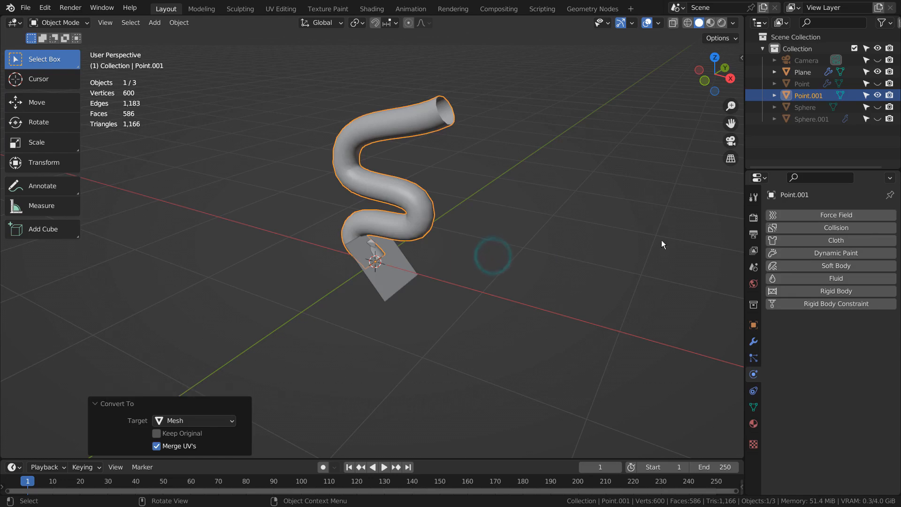
{"action": "left_click", "coordinate": [829, 228]}
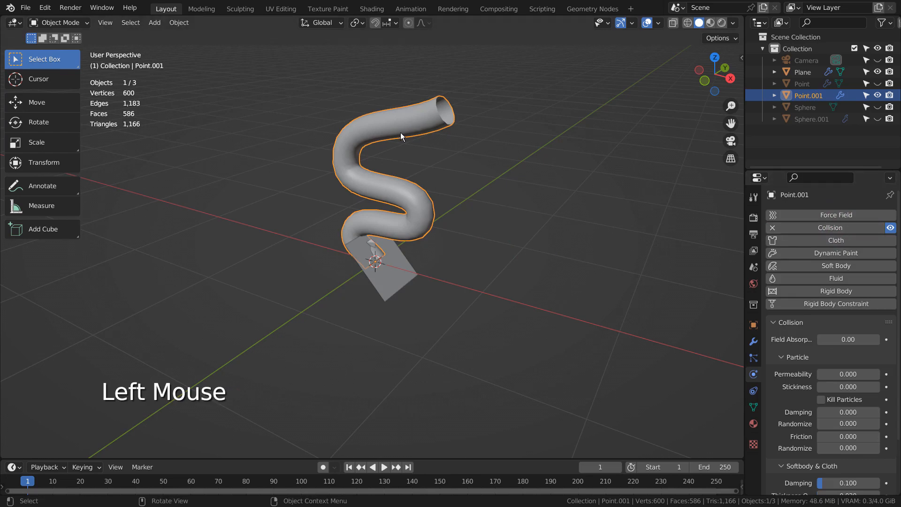
Step: Delete the newly made tube and select the emitter plane
{"action": "left_click", "coordinate": [422, 125]}
{"action": "left_click", "coordinate": [421, 125]}
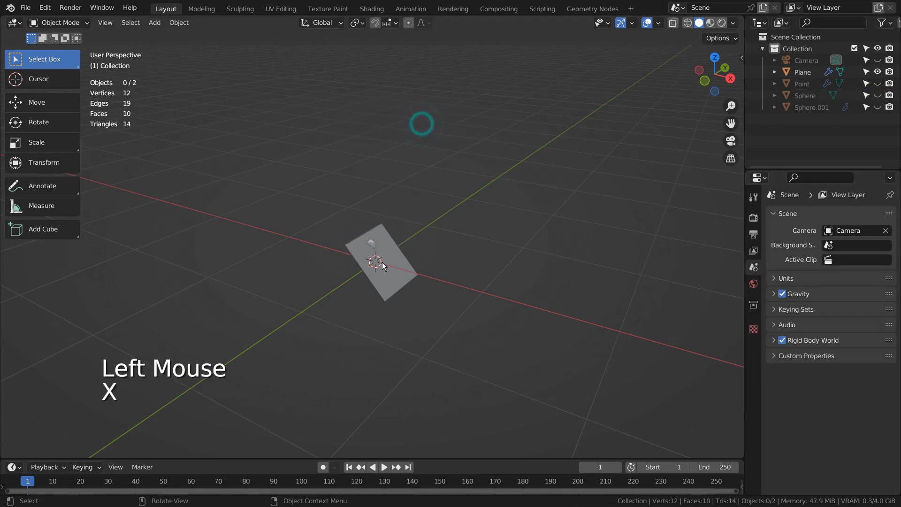
{"action": "left_click", "coordinate": [382, 262]}
Step: Unhide the original Point pipe and watch the particle animation play through it in Material Preview from several sides
{"action": "left_click", "coordinate": [877, 84]}
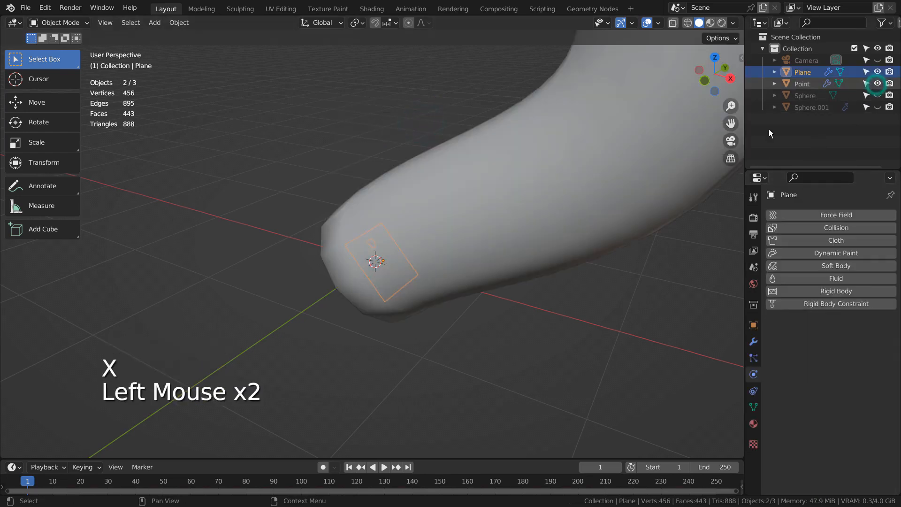
{"action": "scroll", "coordinate": [594, 239], "scroll_direction": "down", "scroll_amount": 4}
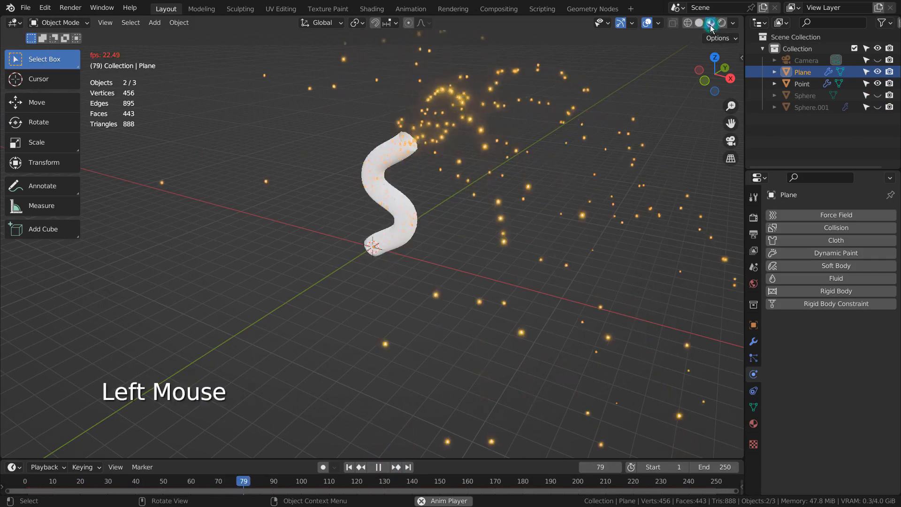
{"action": "middle_click_drag", "start_coordinate": [539, 217], "coordinate": [374, 246]}
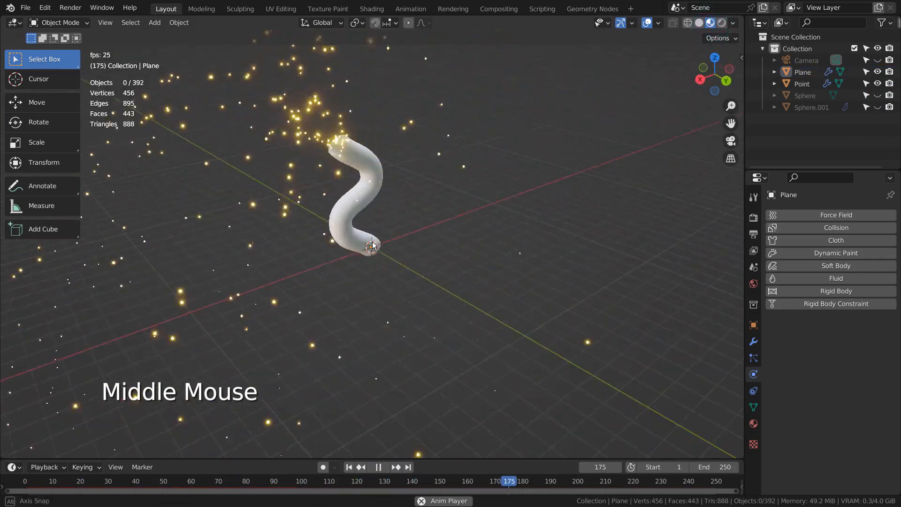
{"action": "middle_click_drag", "start_coordinate": [286, 231], "coordinate": [550, 216]}
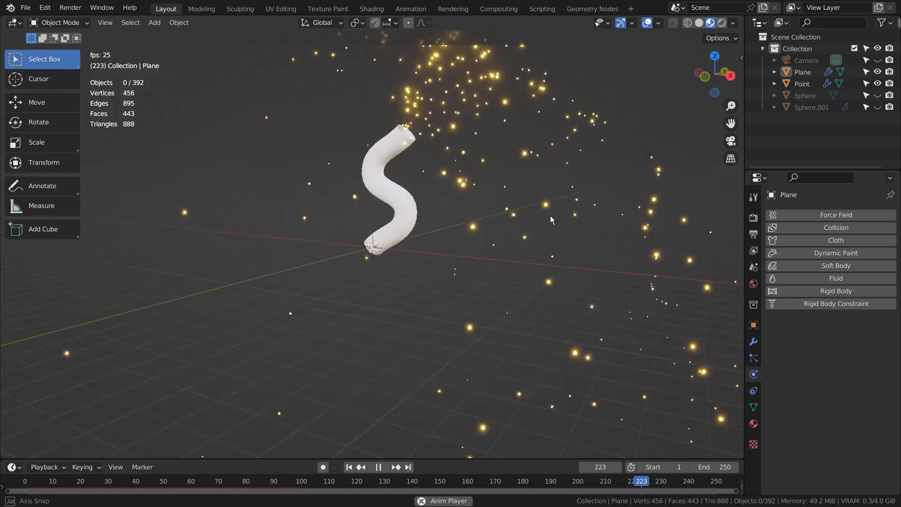
Step: Hide the Point pipe in the viewport and examine the glowing particles following its path up close
{"action": "left_click", "coordinate": [397, 205]}
{"action": "key", "text": "h"}
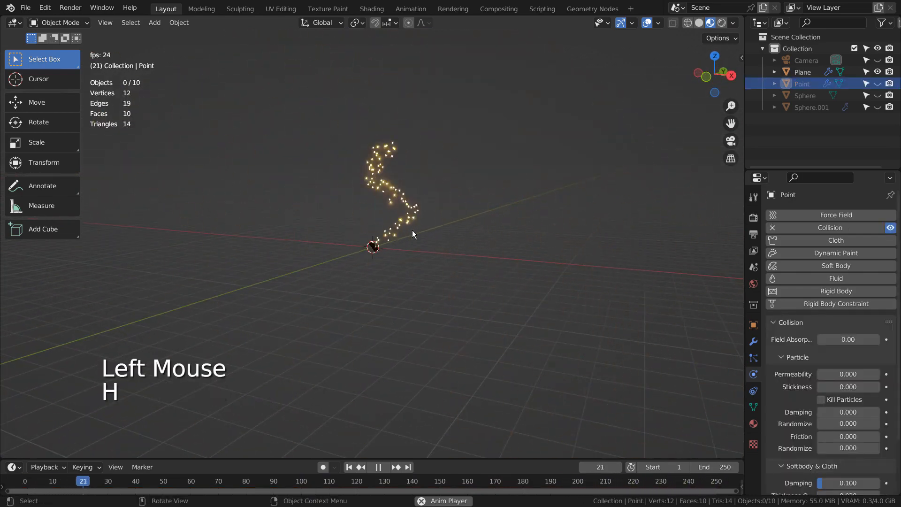
{"action": "scroll", "coordinate": [420, 229], "scroll_direction": "up", "scroll_amount": 5}
{"action": "middle_click_drag", "start_coordinate": [488, 209], "coordinate": [474, 352], "text": "shift"}
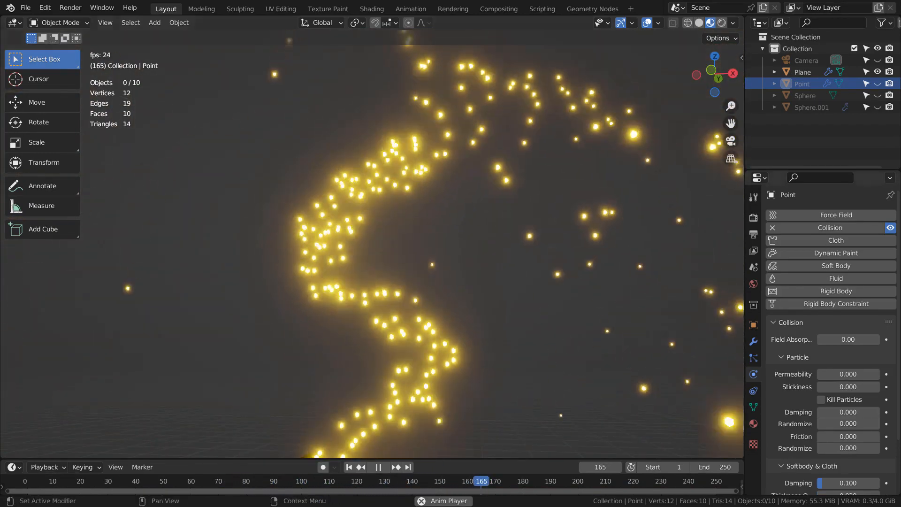
Step: Disable the Point pipe in renders and toggle its viewport visibility, leaving it hidden
{"action": "left_click", "coordinate": [889, 84]}
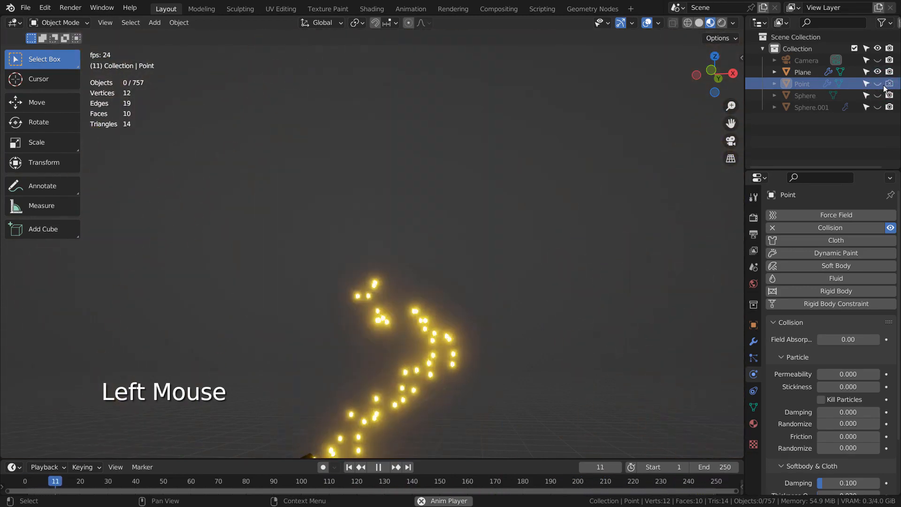
{"action": "left_click", "coordinate": [878, 84]}
{"action": "left_click", "coordinate": [879, 85]}
{"action": "left_click", "coordinate": [878, 85]}
{"action": "left_click", "coordinate": [878, 84]}
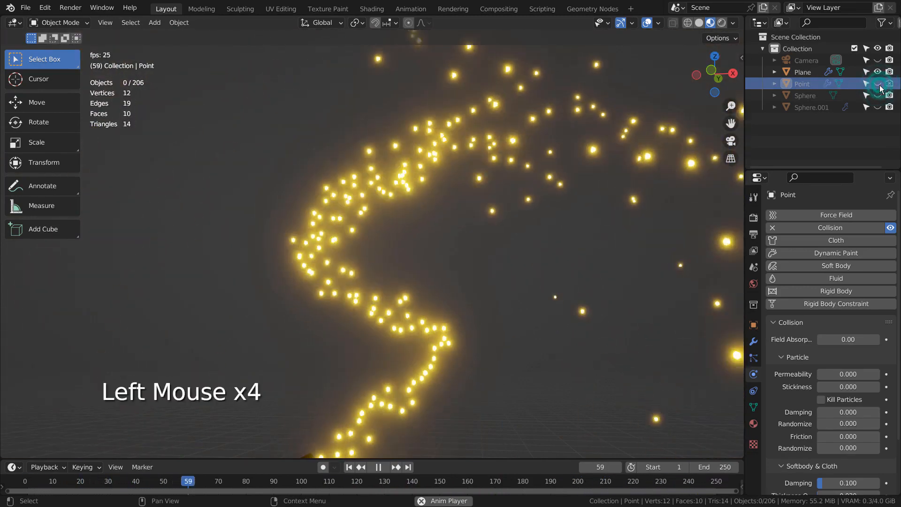